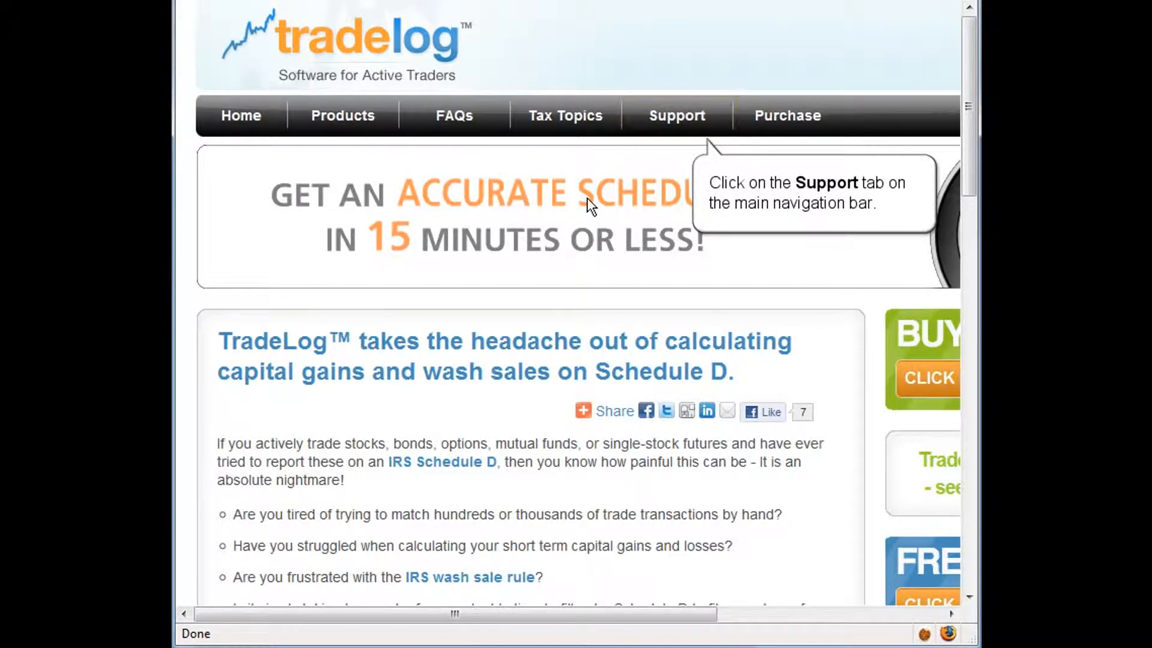
# Step: Open the Excel-Text specialty import page from the Supported Broker Imports list in the TradeLog support section
pyautogui.click(672, 118)
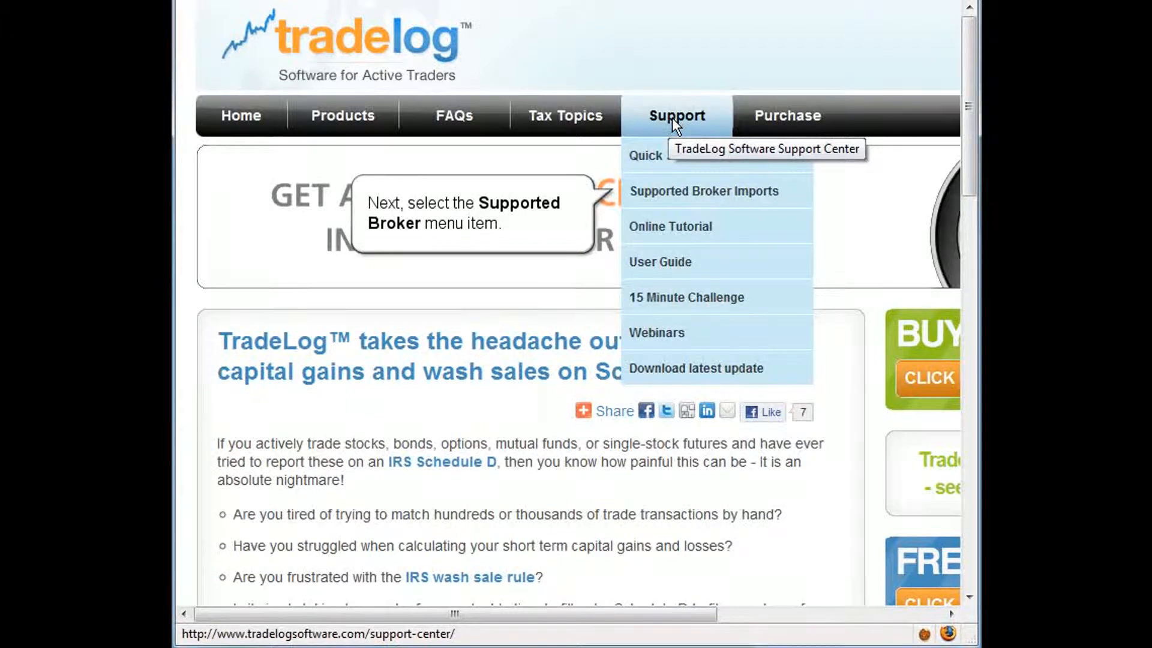
pyautogui.click(674, 187)
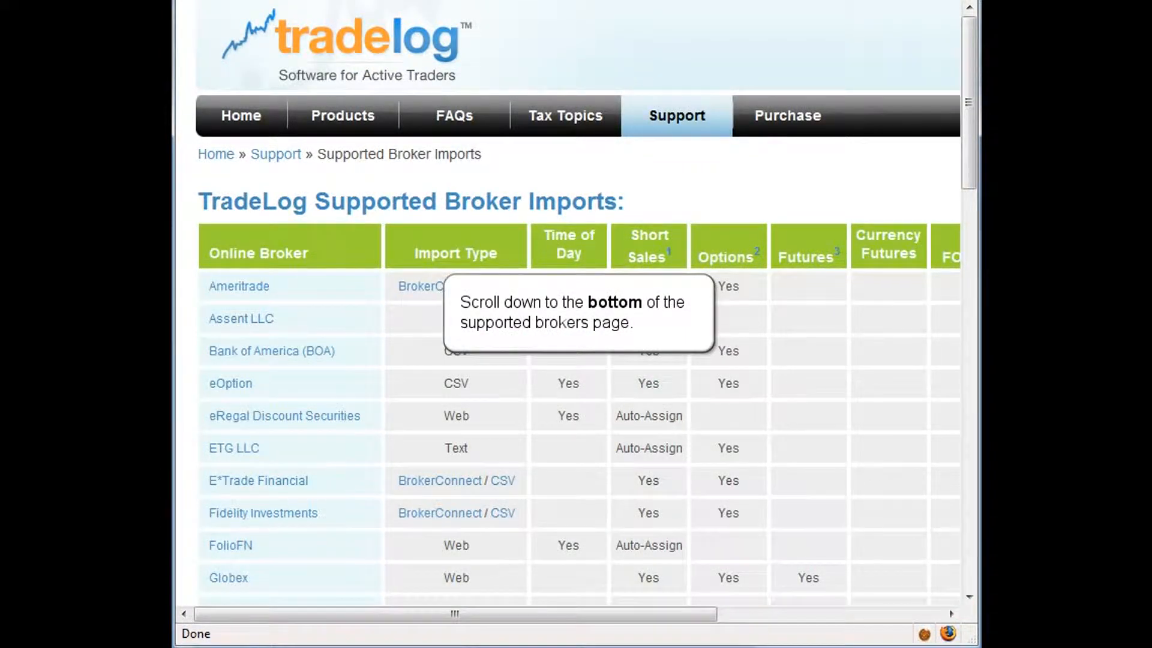
pyautogui.scroll(-10, 576, 324)
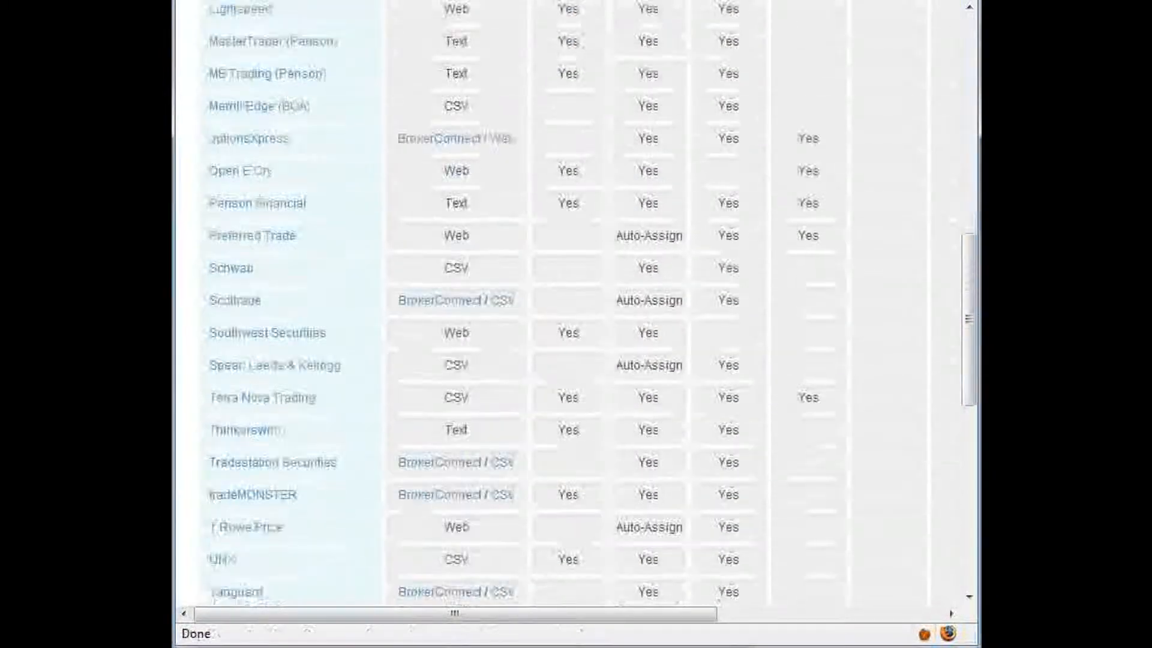
pyautogui.scroll(-5, 326, 481)
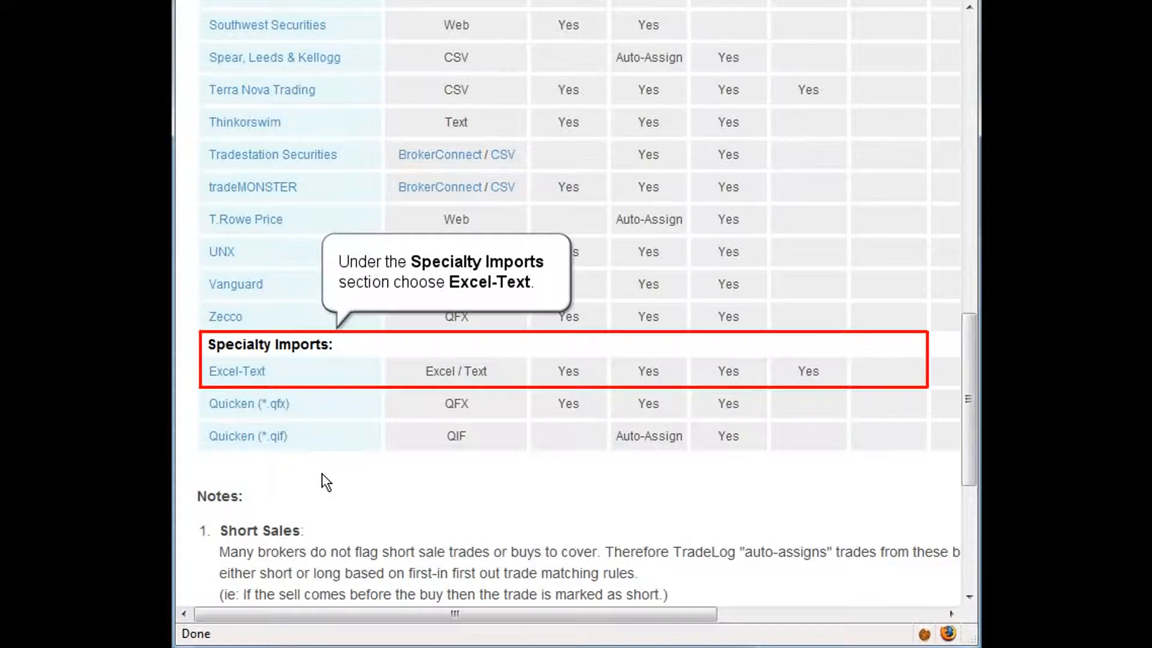
pyautogui.click(235, 372)
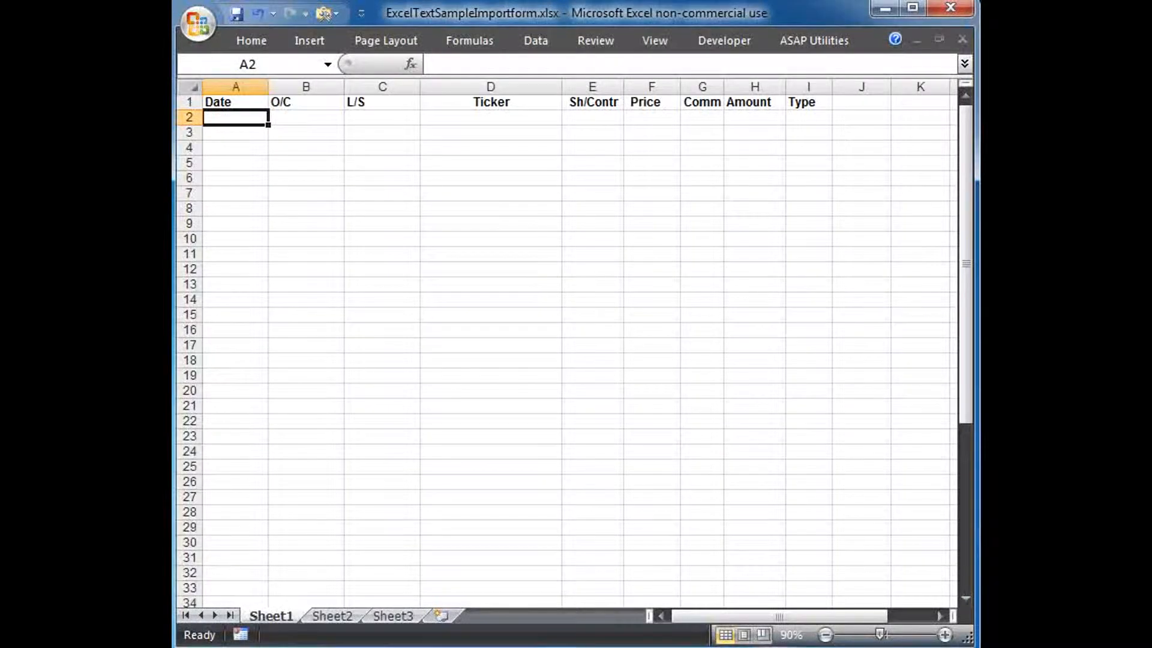
# Step: In the Excel workbook ExcelTextSampleImportform.xlsx, start row 2 with date 3/18/2010, O/C Buy and ticker WFC 17APR10 15 CALL, leaving L/S blank
pyautogui.write('3/18/2010')
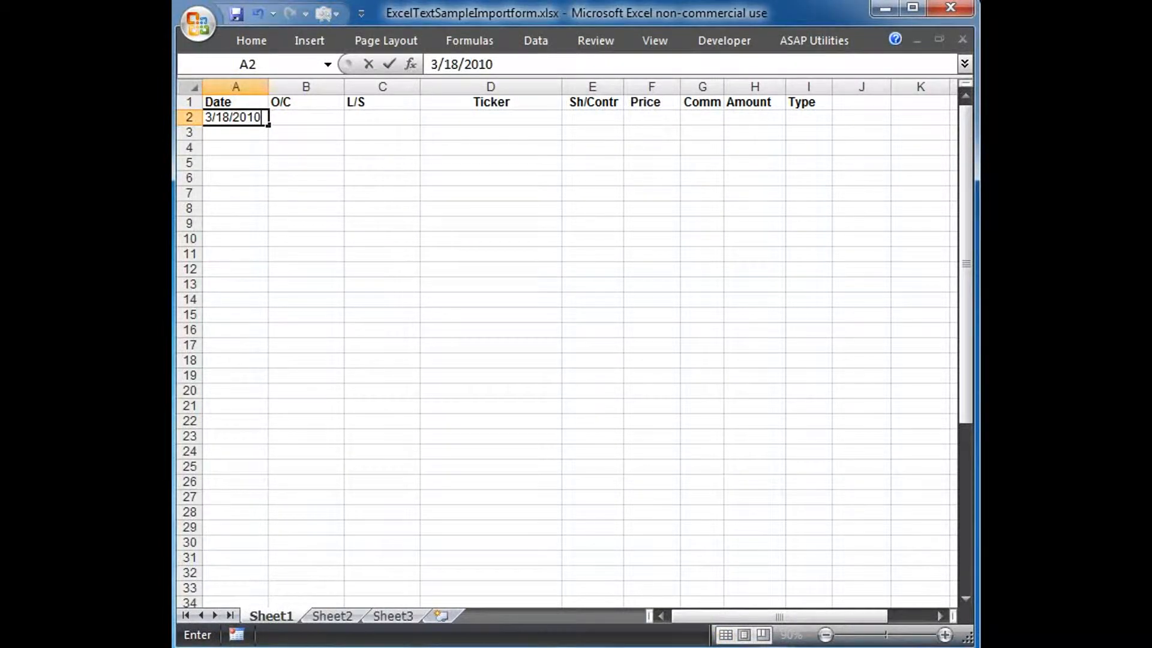
pyautogui.press('Tab')
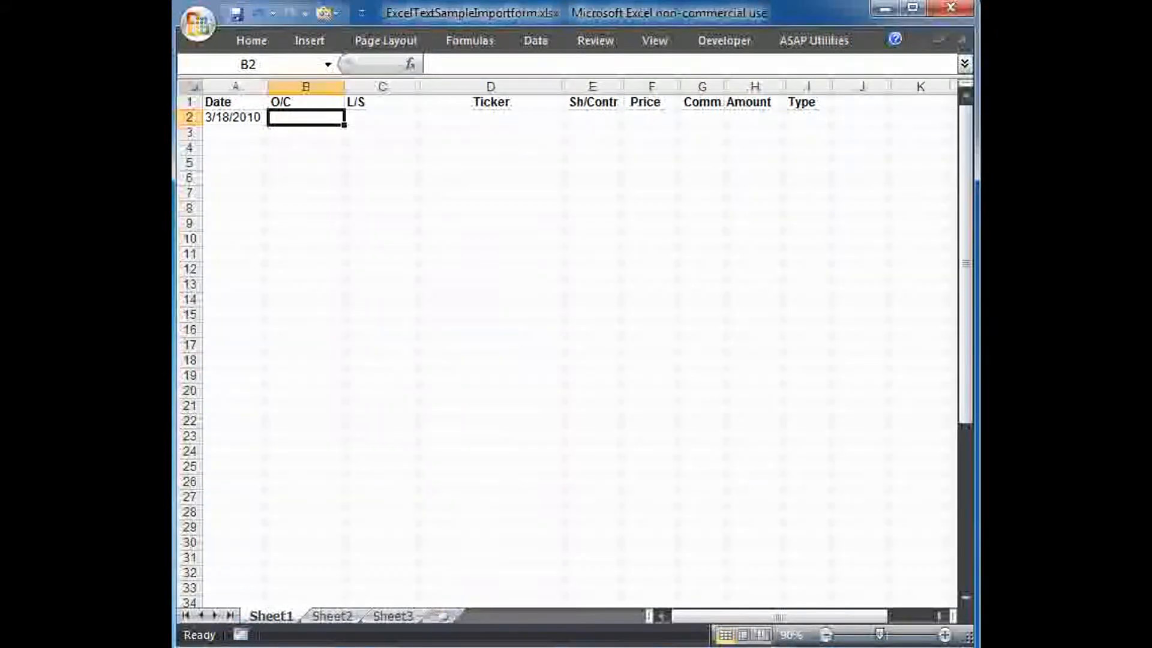
pyautogui.write('Buy')
pyautogui.press('Tab')
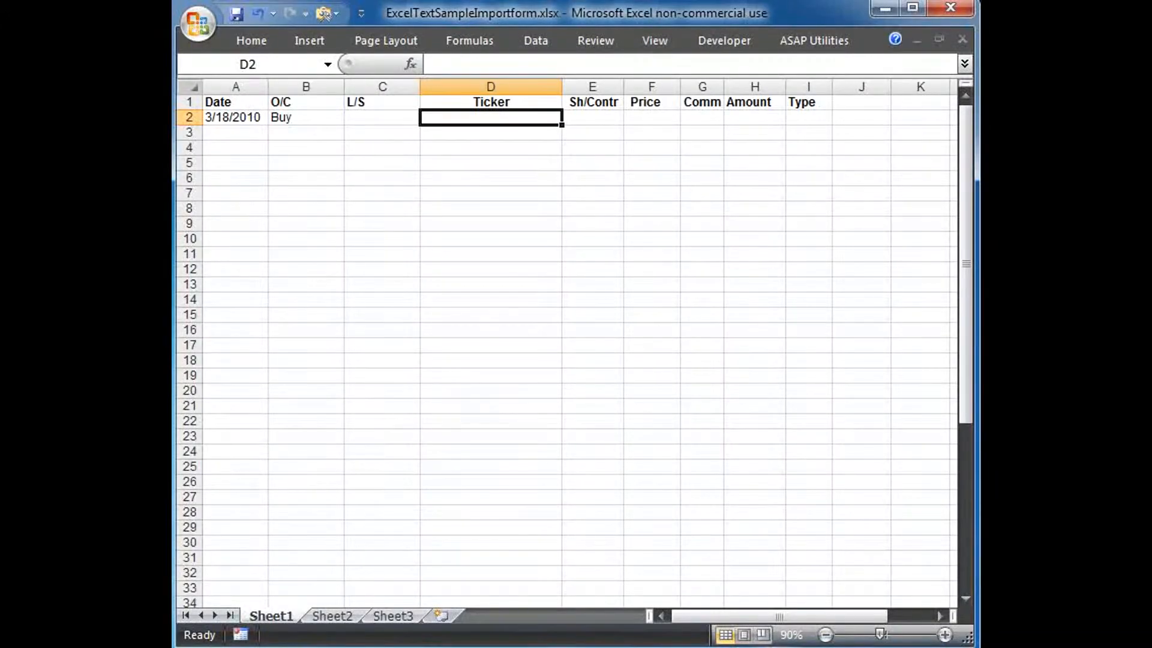
pyautogui.write('WFC 17APR10 15 CALL')
pyautogui.press('Tab')
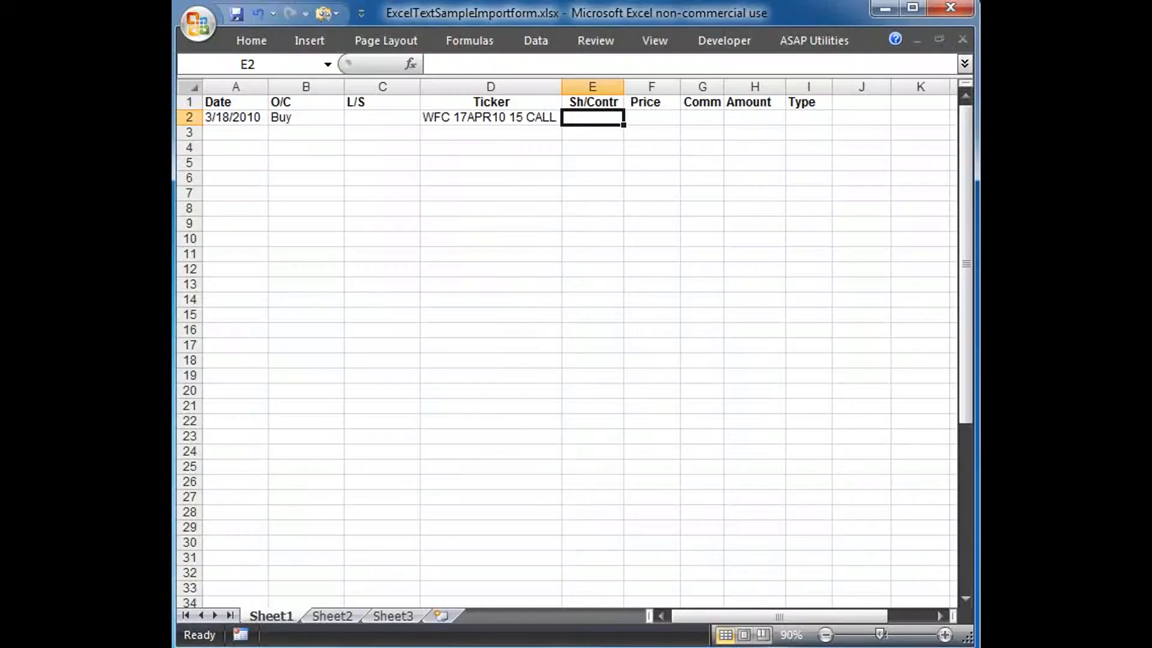
# Step: Complete row 2 with 1 contract, price 1.9, no commission, amount -191.51 and type O
pyautogui.write('1')
pyautogui.press('Tab')
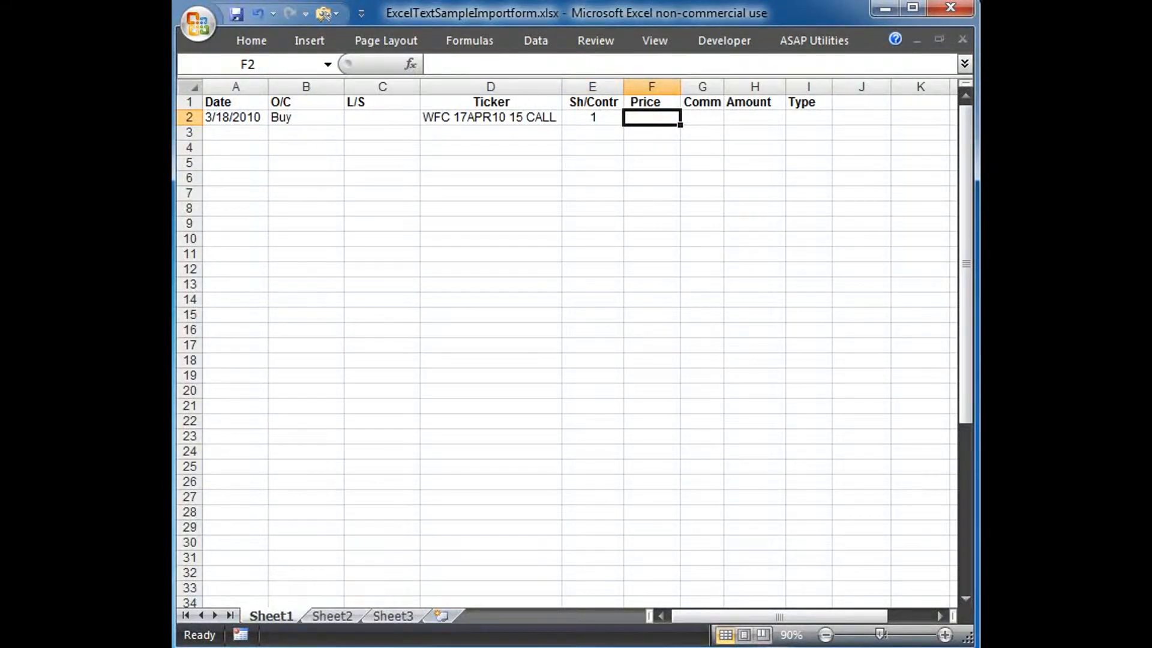
pyautogui.write('1.9')
pyautogui.press('Tab')
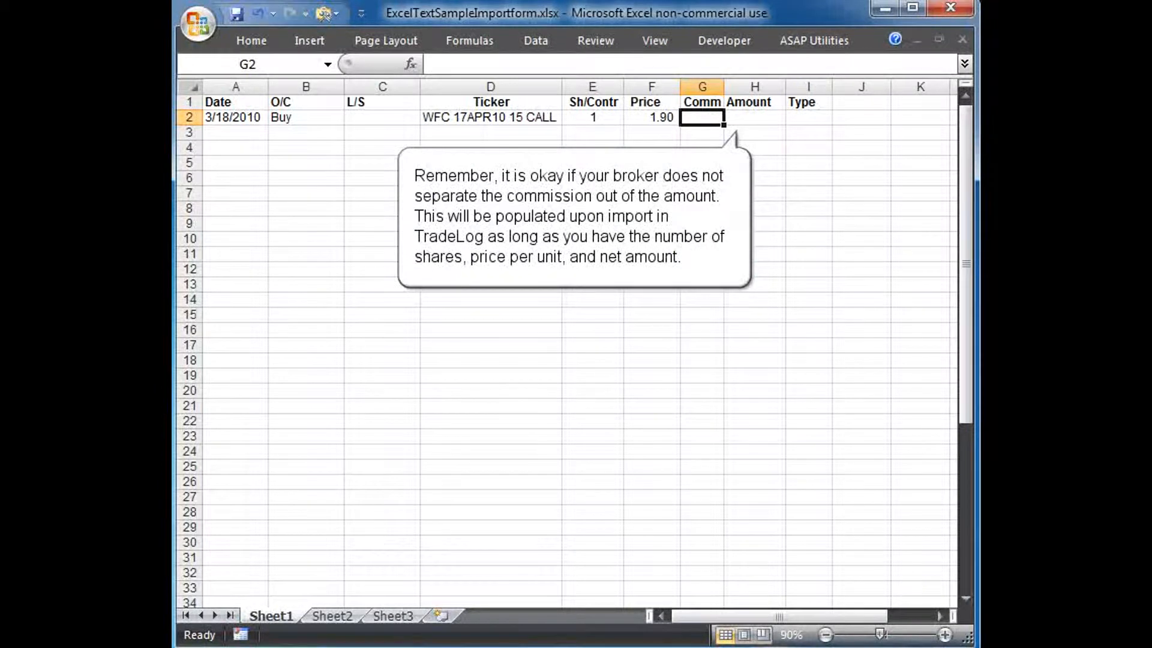
pyautogui.press('Tab')
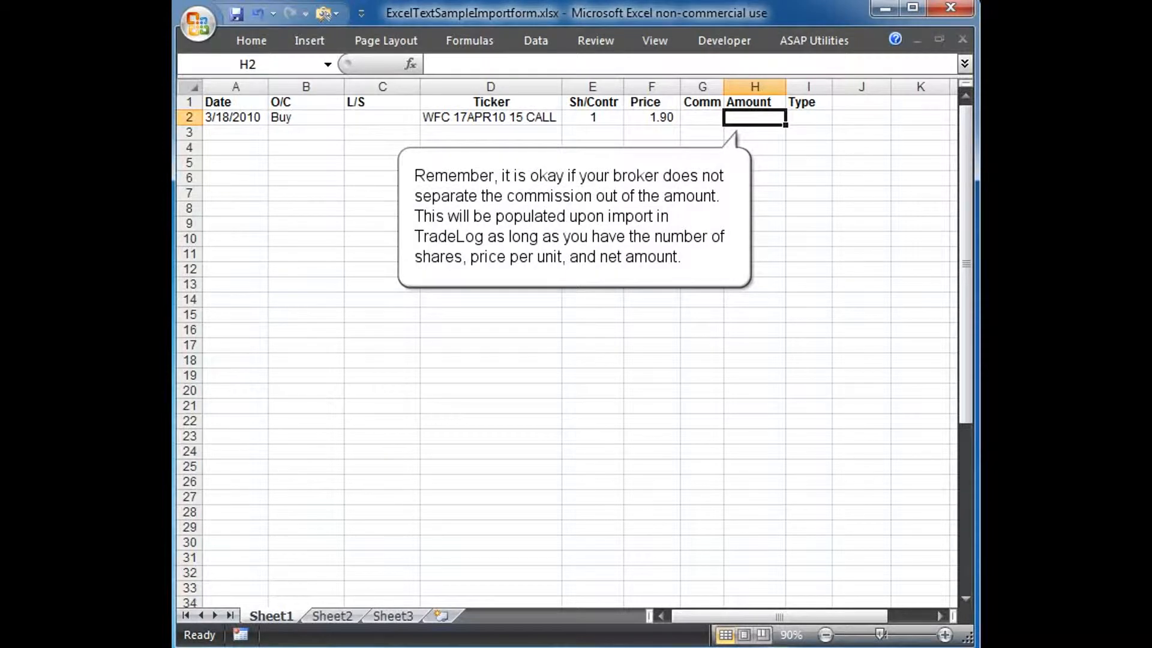
pyautogui.write('-191.51')
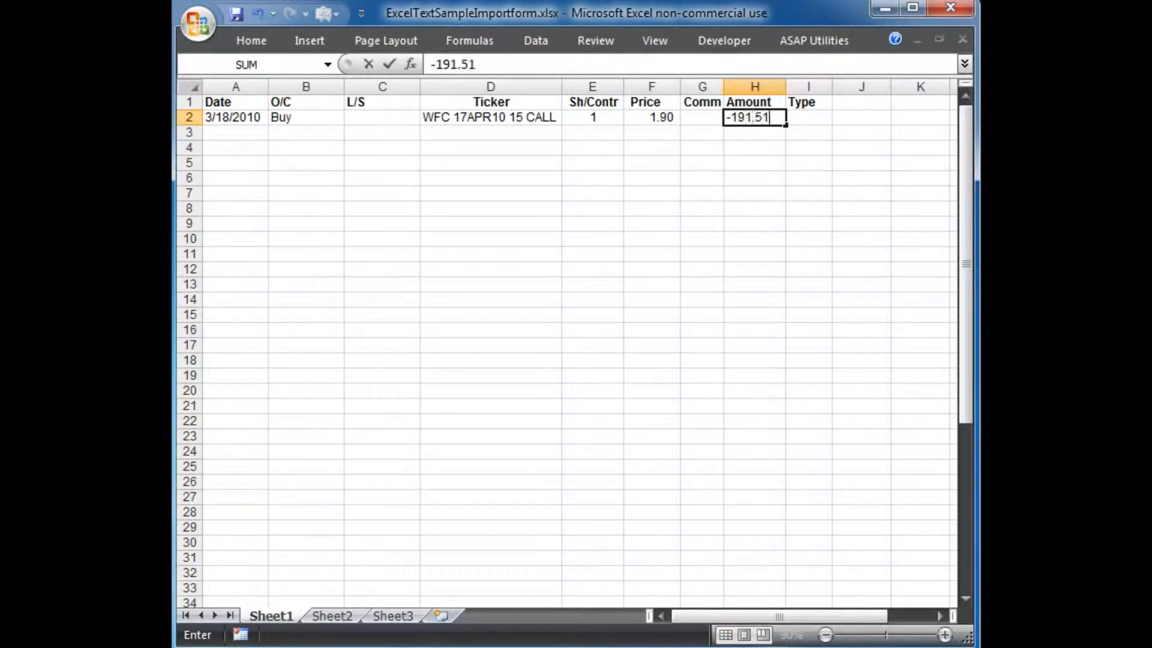
pyautogui.press('Tab')
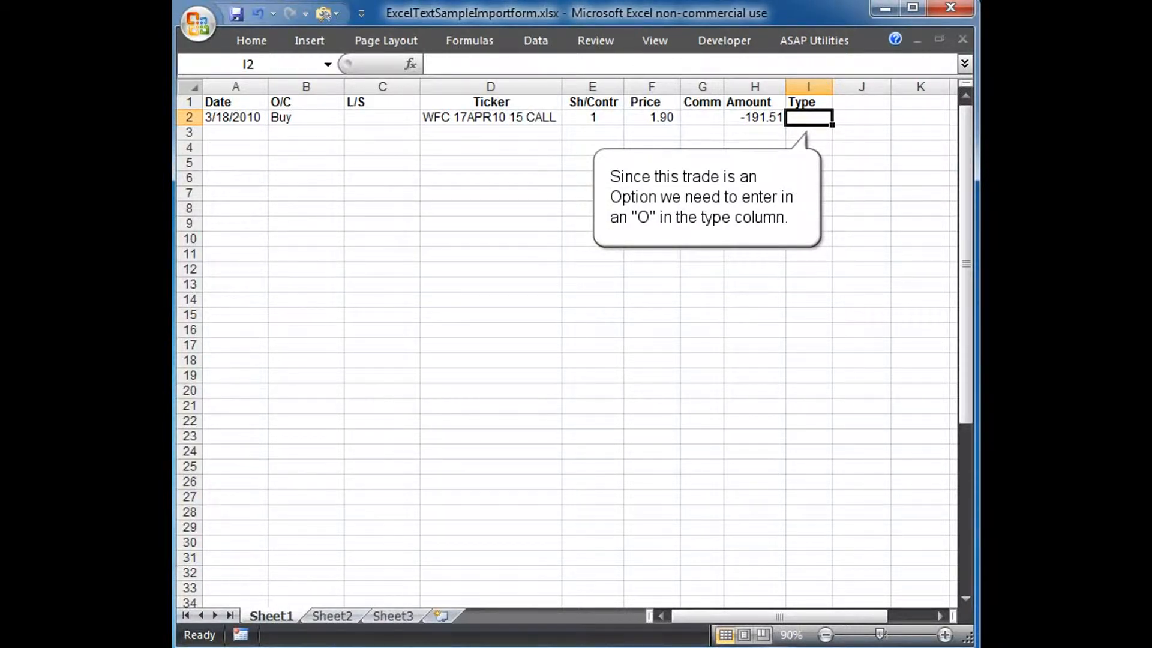
pyautogui.write('O')
pyautogui.press('Return')
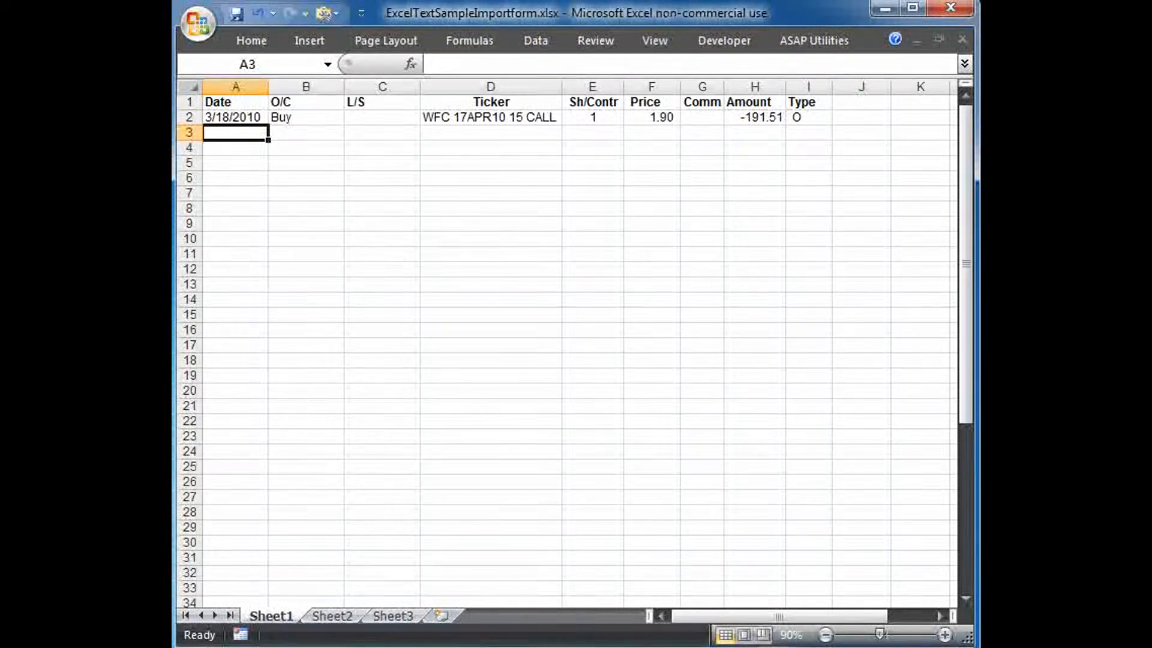
# Step: Start the row 3 trade with date 3/18, Sell to Open under O/C and S under L/S
pyautogui.write('3/18')
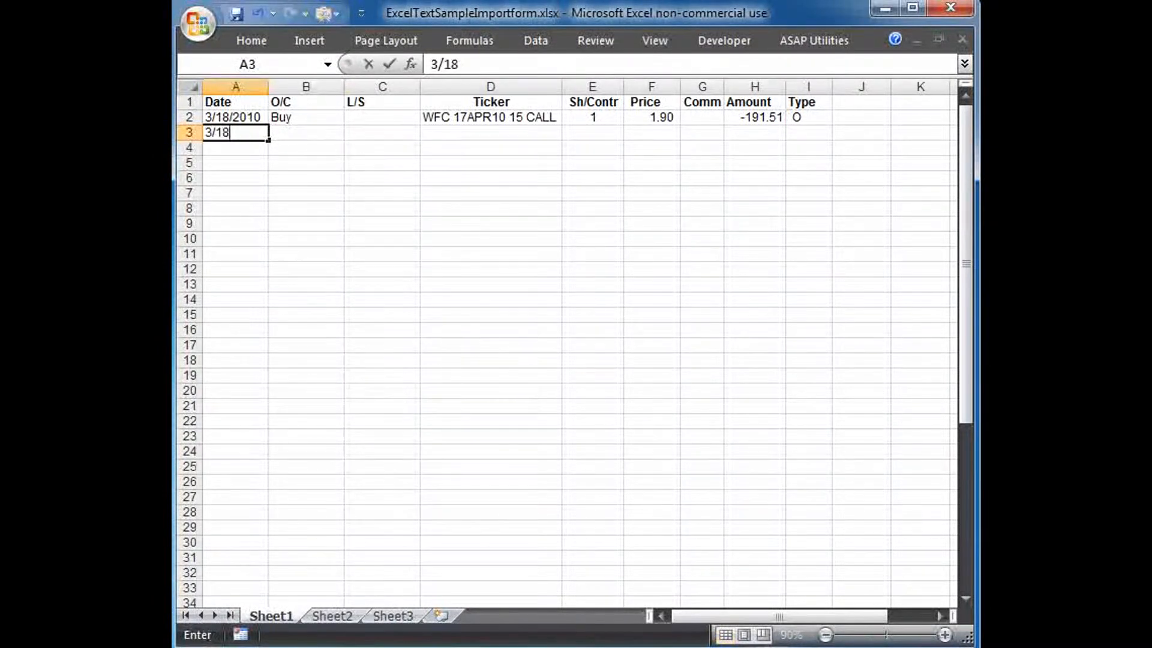
pyautogui.press('Tab')
pyautogui.write('Sell to Open')
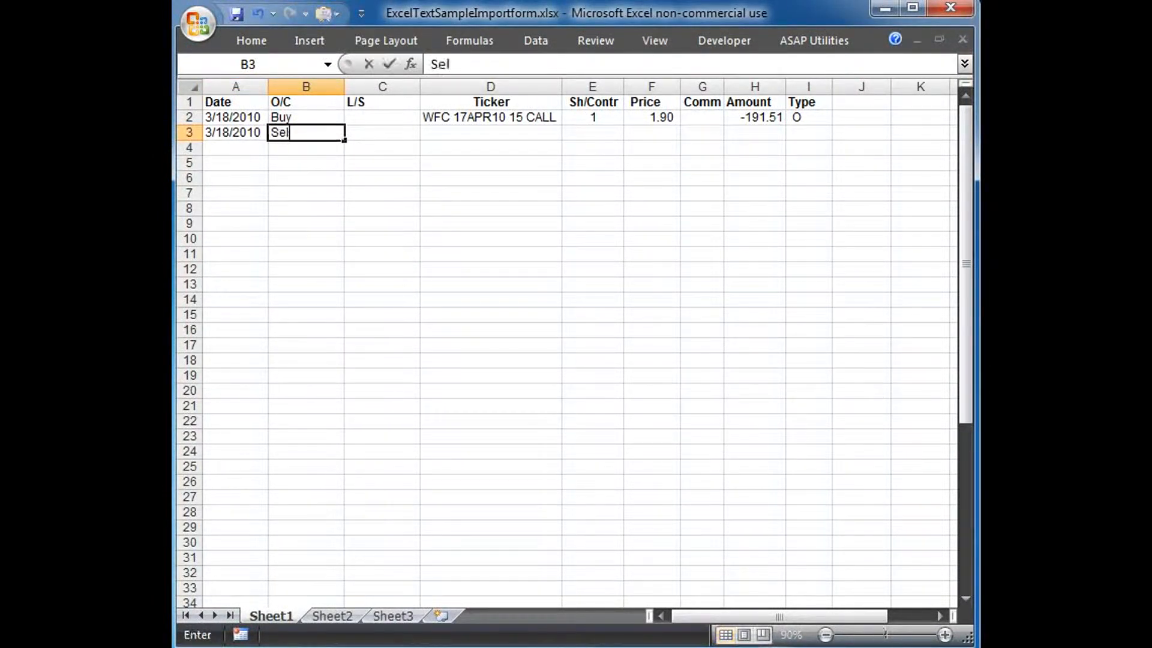
pyautogui.press('Tab')
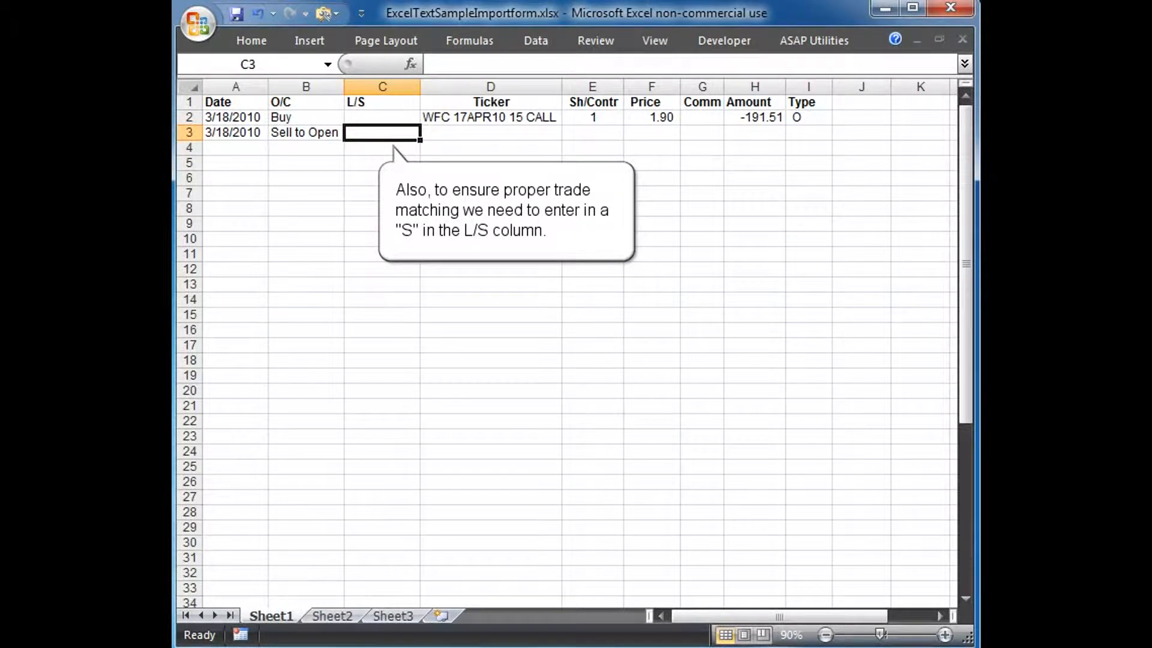
pyautogui.write('S')
pyautogui.press('Tab')
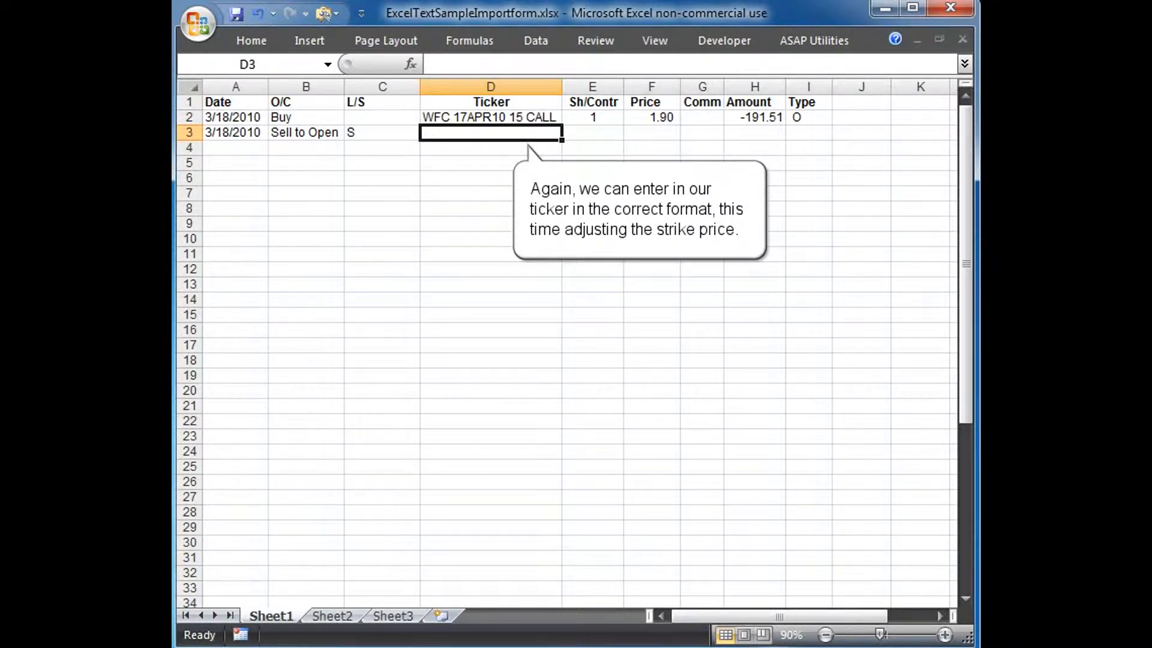
# Step: Enter the ticker WFC 17APR10 16 CALL and 2 contracts for the row 3 trade
pyautogui.write('WFC 17APR1')
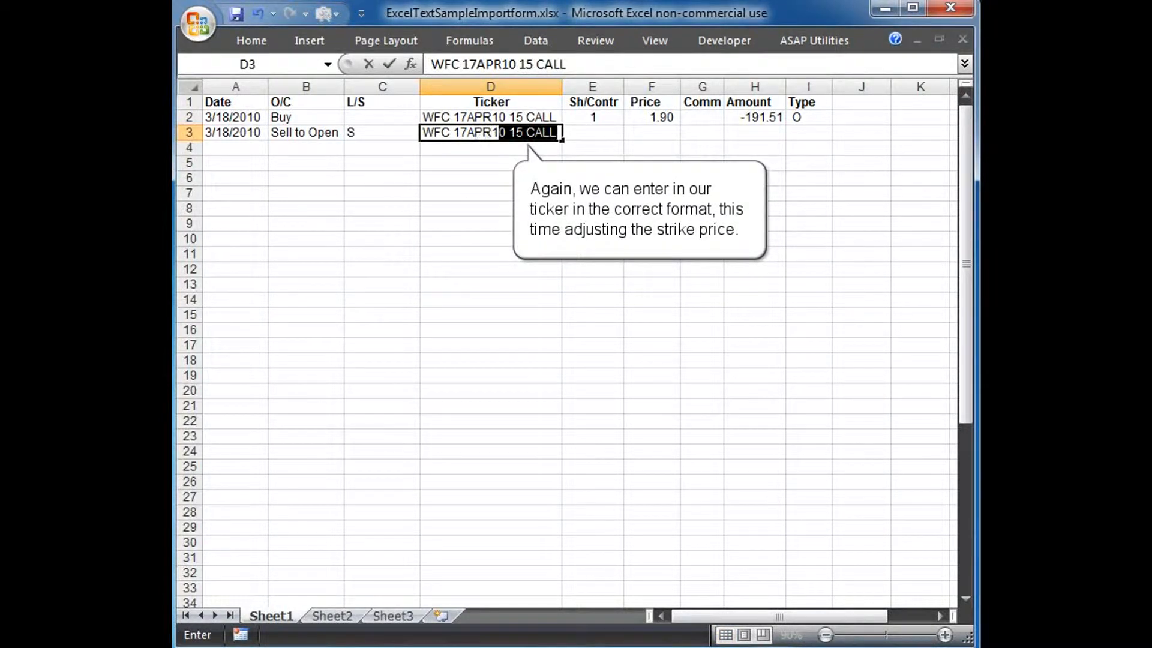
pyautogui.write('0 16 CALL')
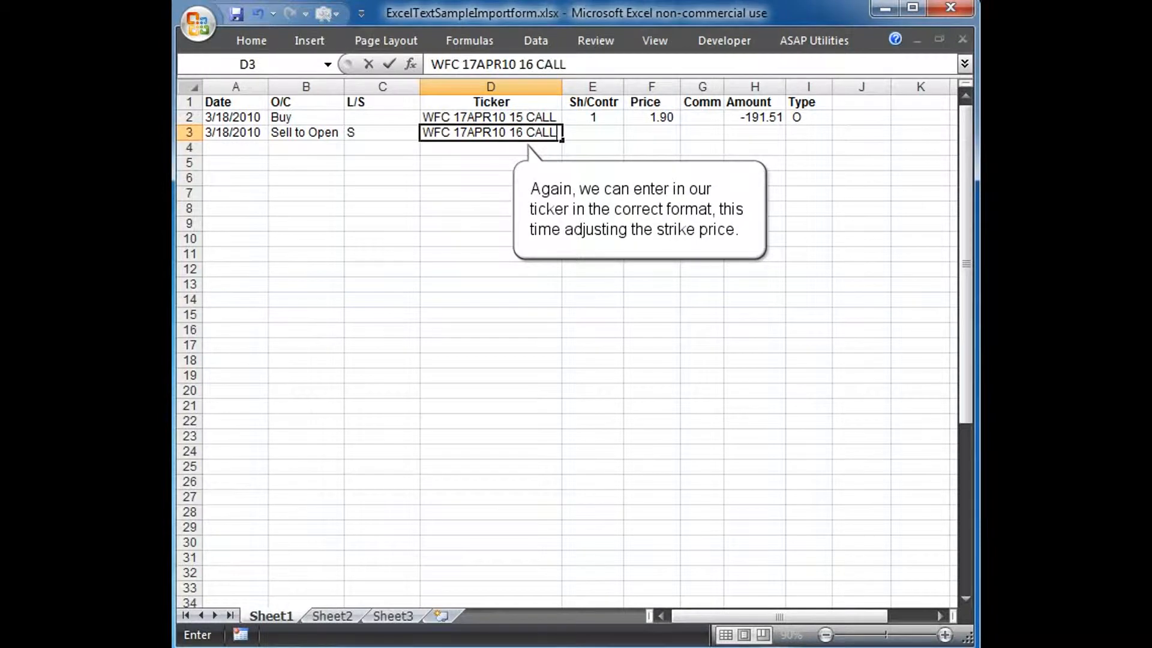
pyautogui.press('Tab')
pyautogui.write('2')
pyautogui.press('Tab')
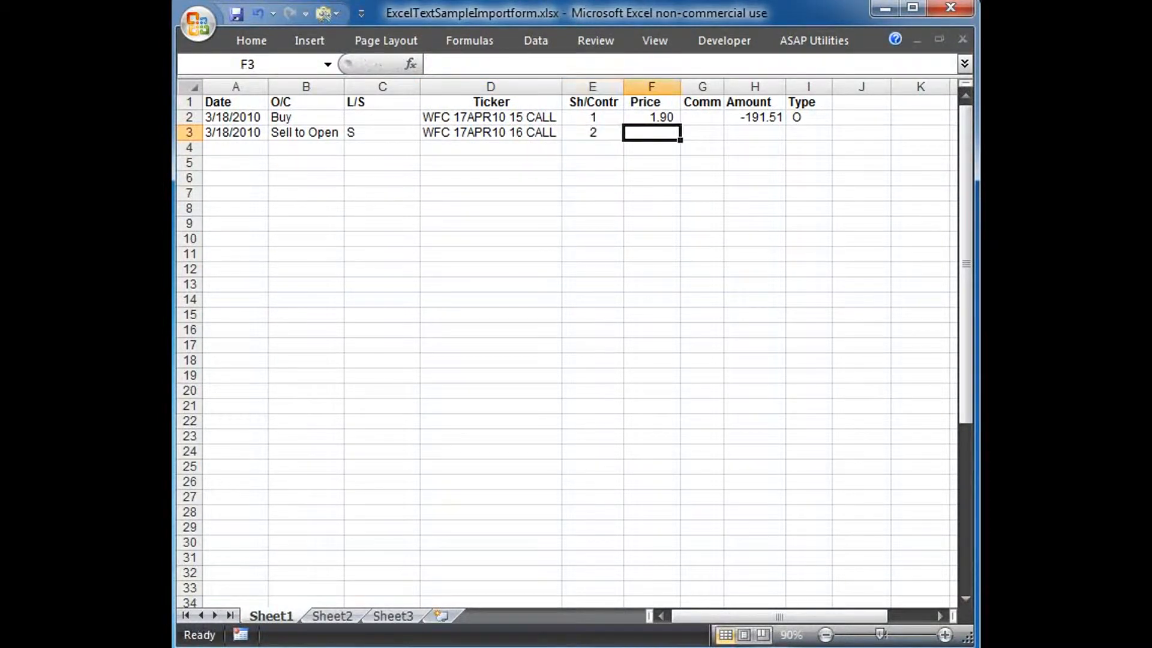
# Step: Complete row 3 with price 1.4, no commission, amount 276.98 and type O
pyautogui.write('1.4')
pyautogui.press('Tab')
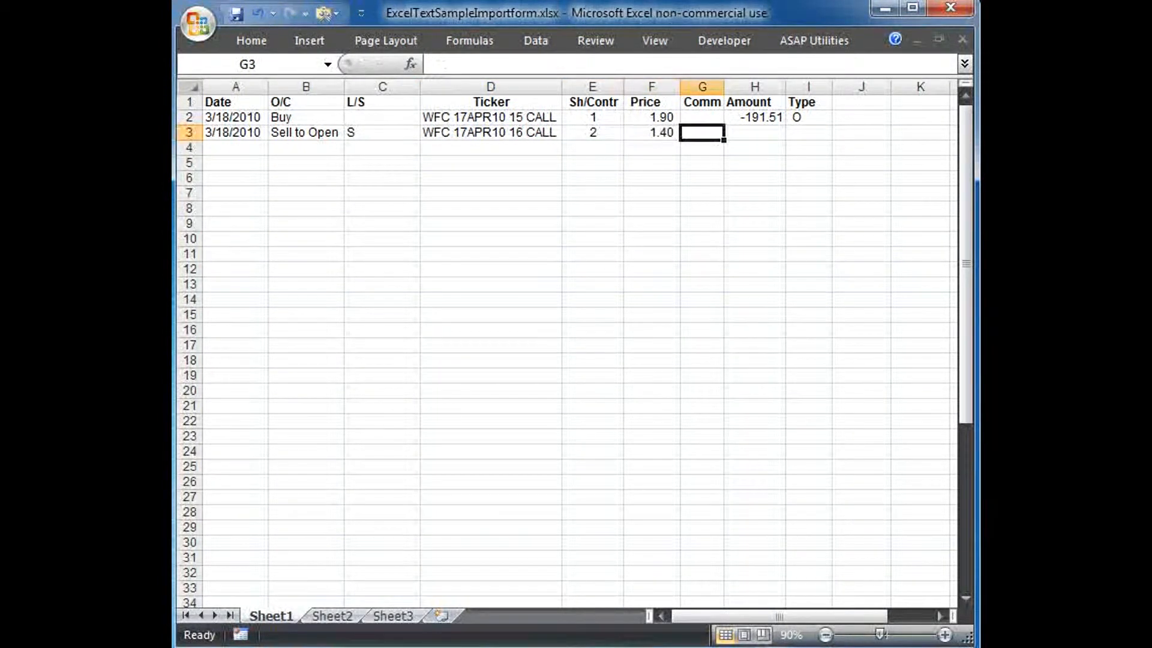
pyautogui.press('Tab')
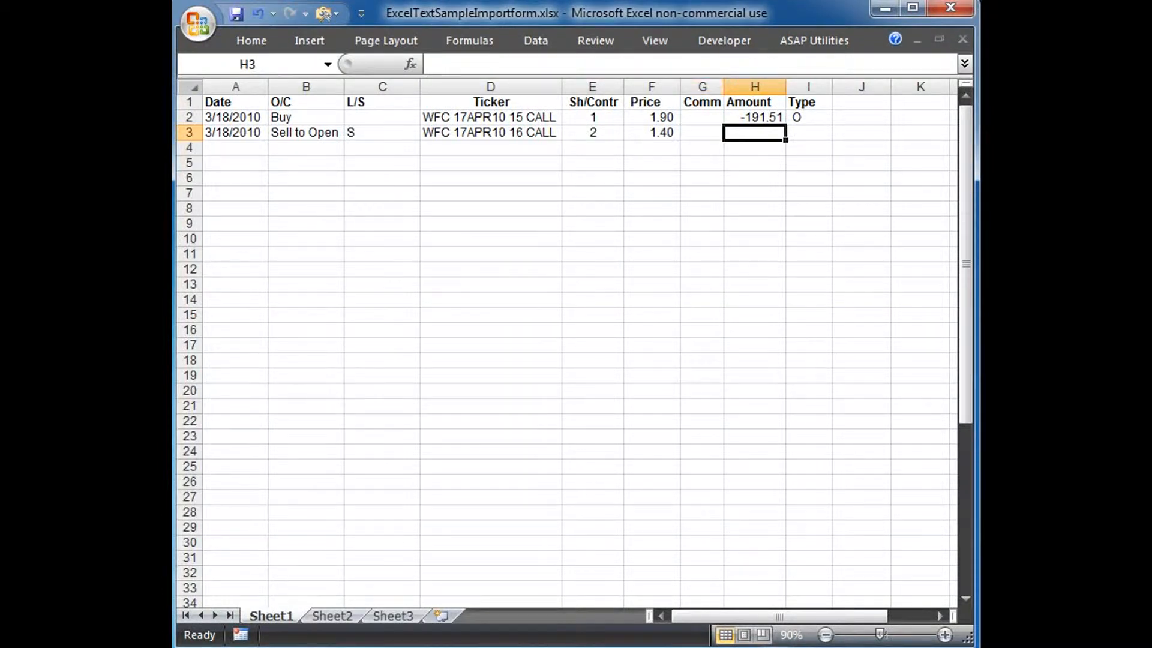
pyautogui.write('276.98')
pyautogui.press('Tab')
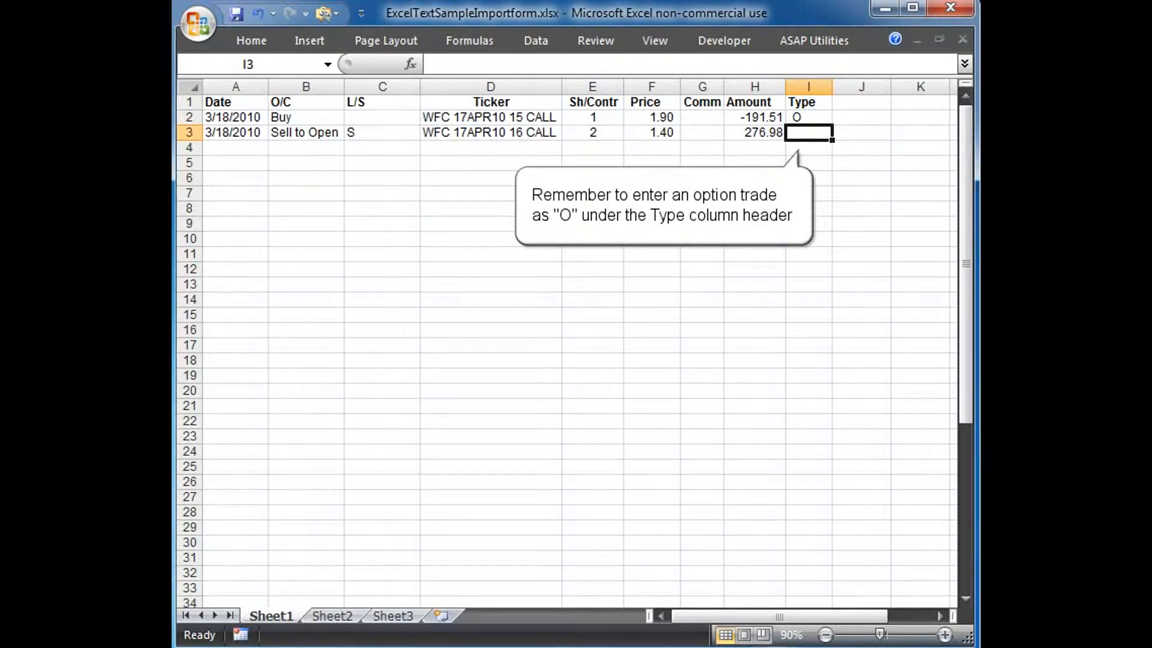
pyautogui.write('O')
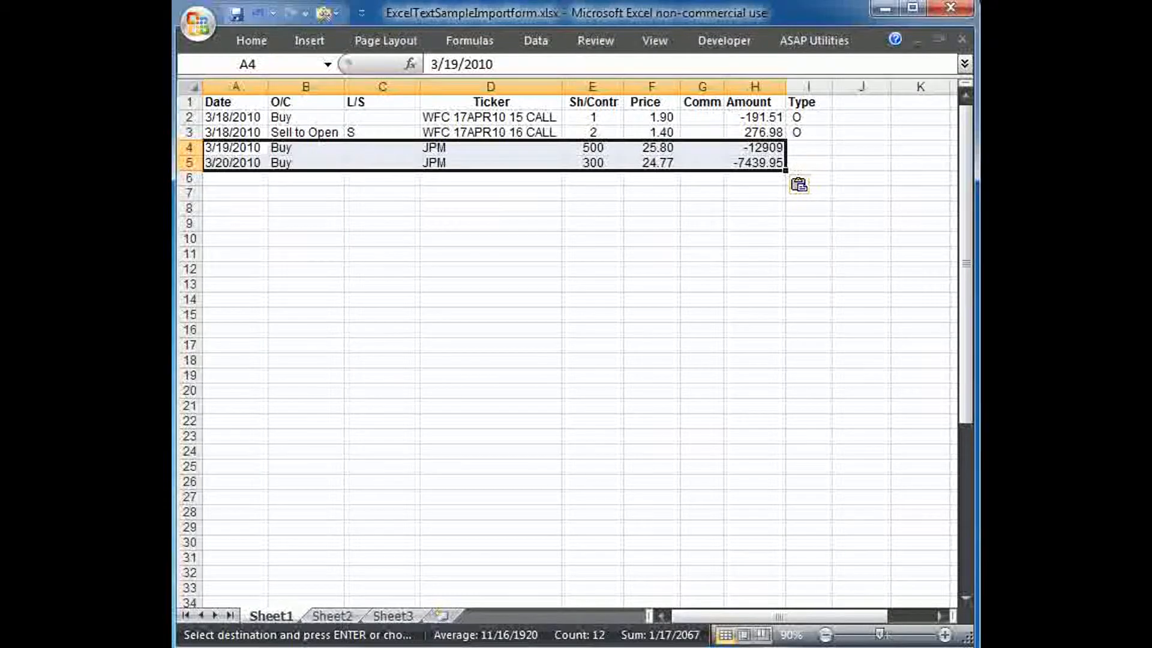
# Step: Start a stock trade in row 6 with date 3/24 and Sell under O/C, leaving L/S blank
pyautogui.click(235, 178)
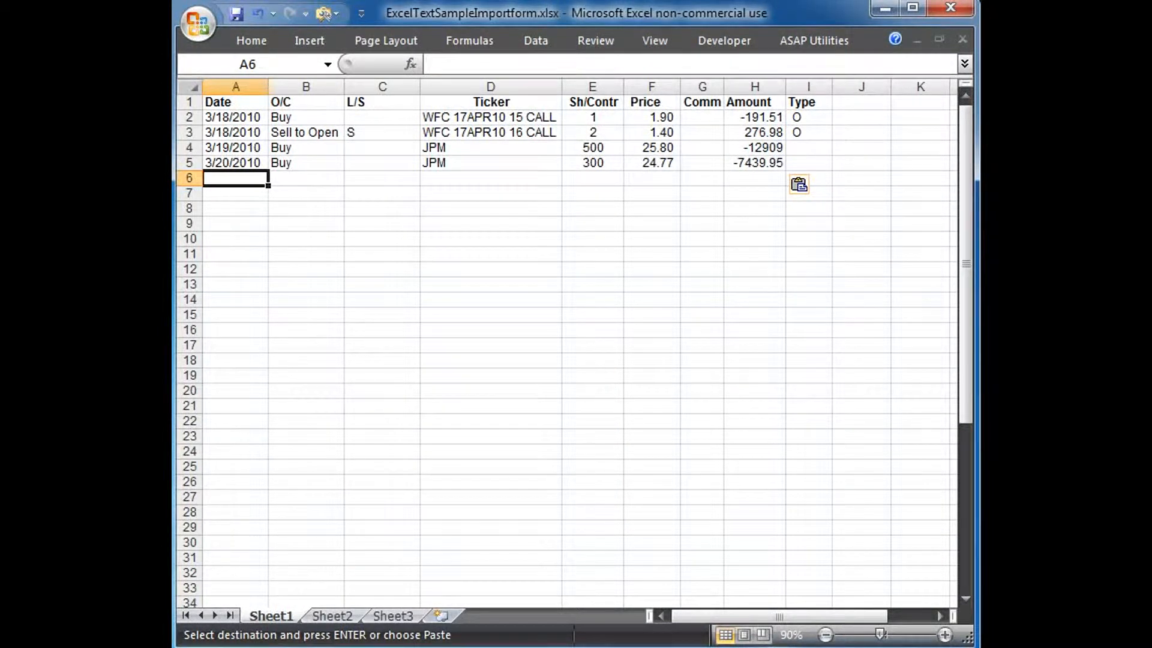
pyautogui.write('3/24')
pyautogui.press('Tab')
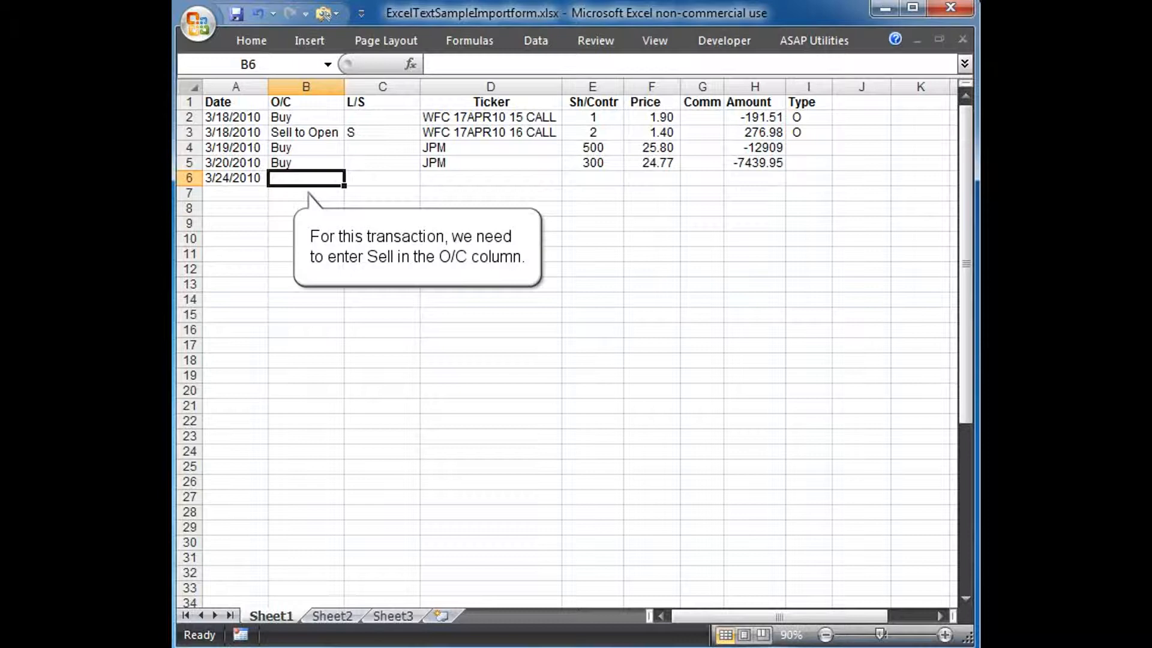
pyautogui.write('Sell')
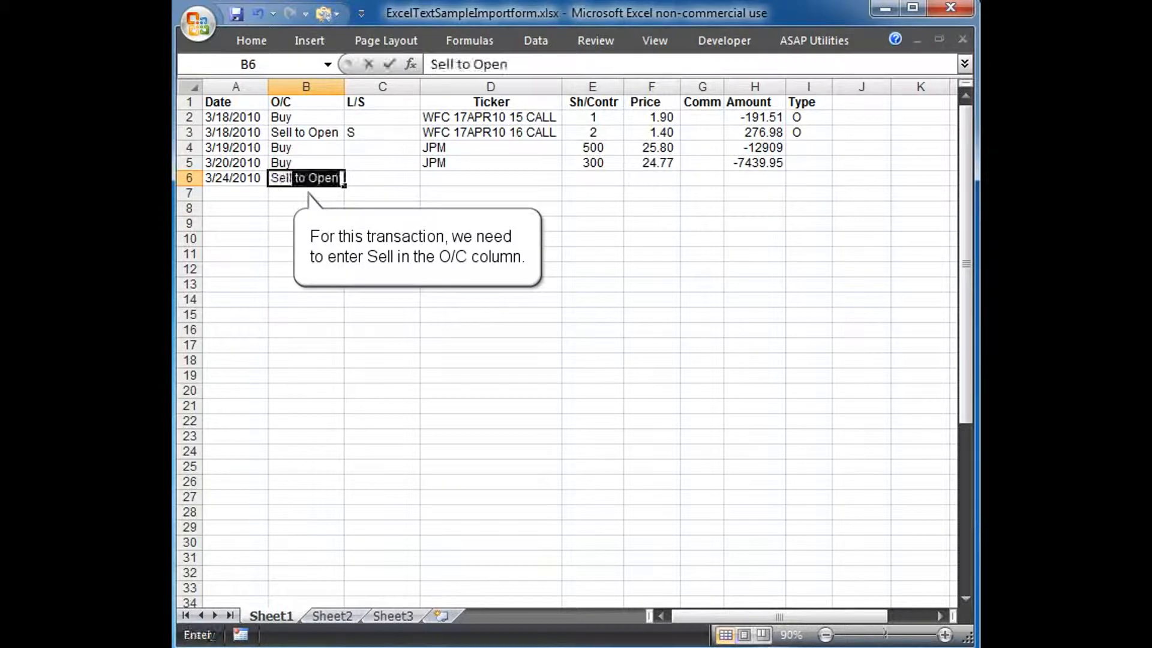
pyautogui.press('Delete')
pyautogui.press('Tab')
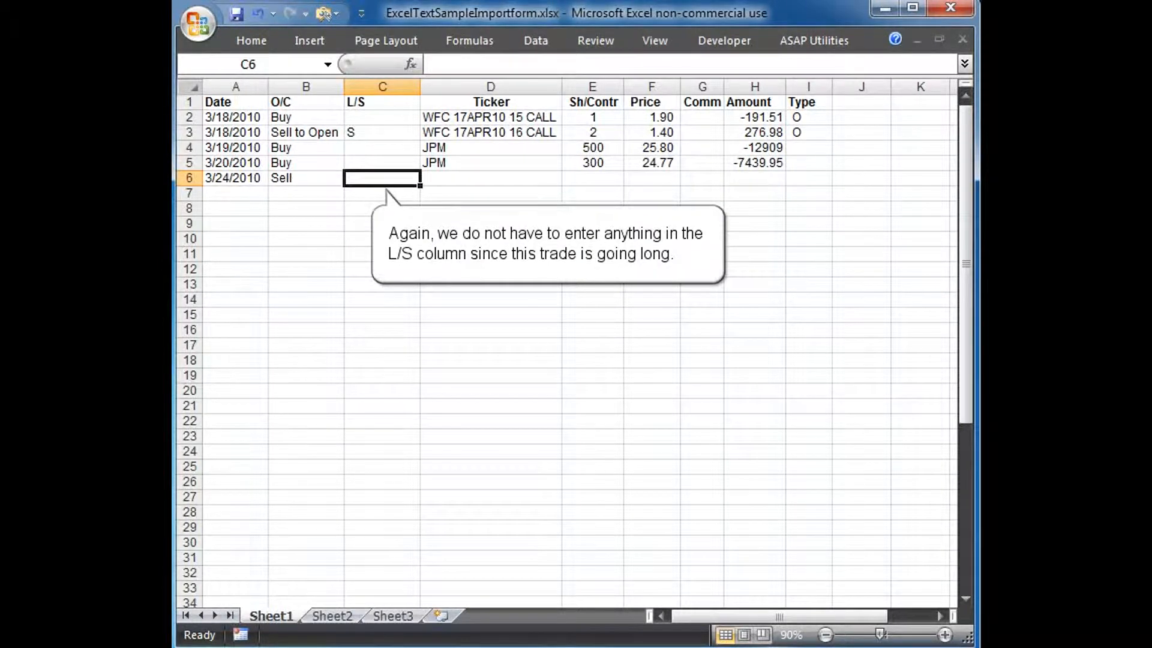
pyautogui.press('Tab')
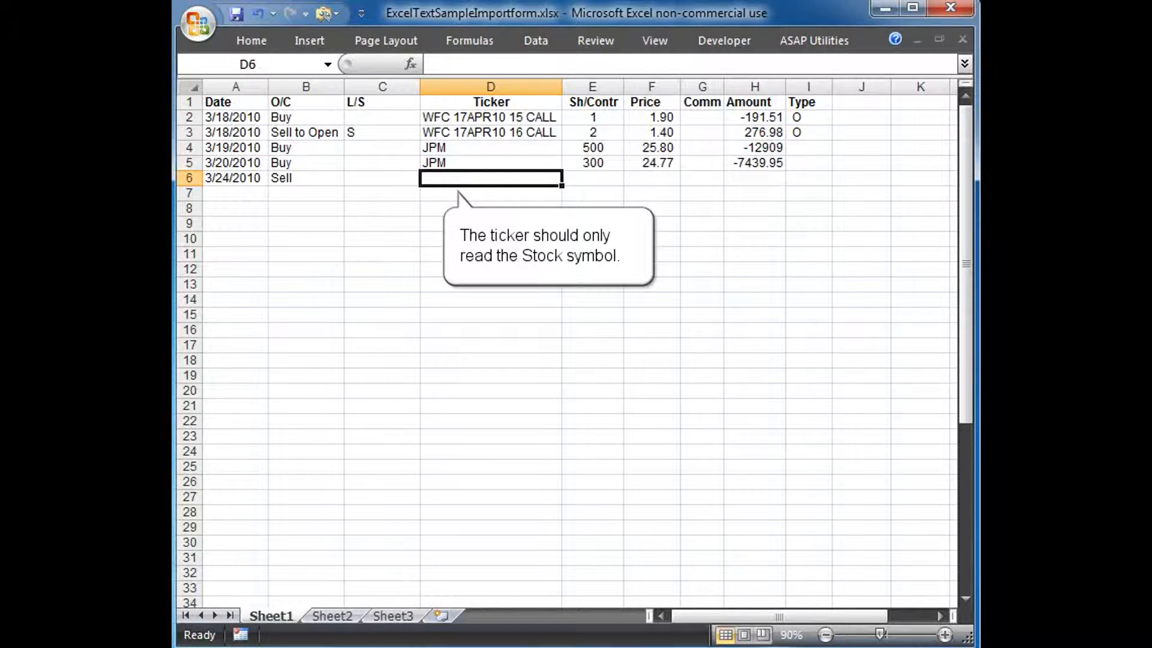
# Step: Fill in row 6 with ticker JPM, 800 shares, price 28.45, no commission and amount 22750.92
pyautogui.write('JPM')
pyautogui.press('Tab')
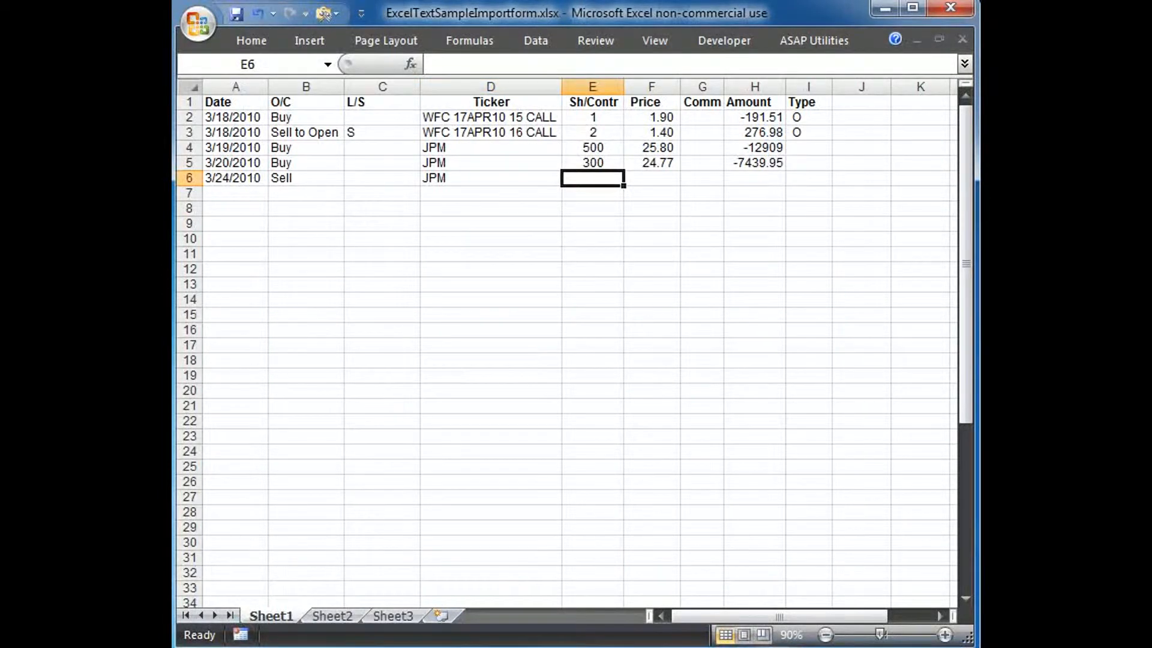
pyautogui.write('800')
pyautogui.press('Tab')
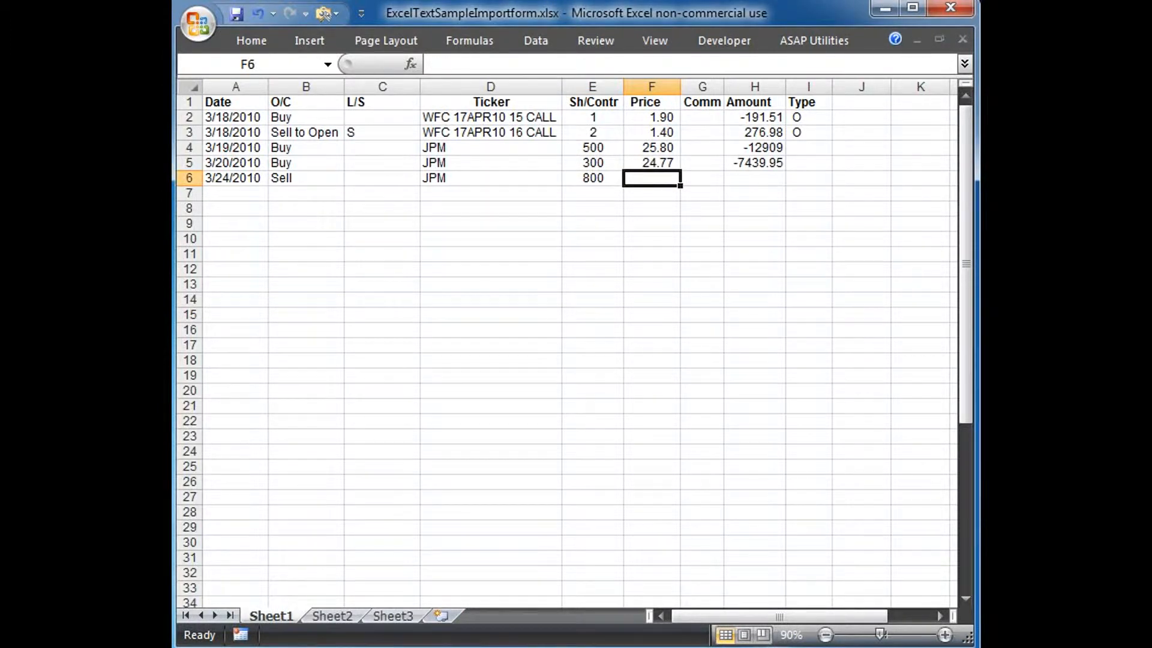
pyautogui.write('28.45')
pyautogui.press('Tab')
pyautogui.press('Tab')
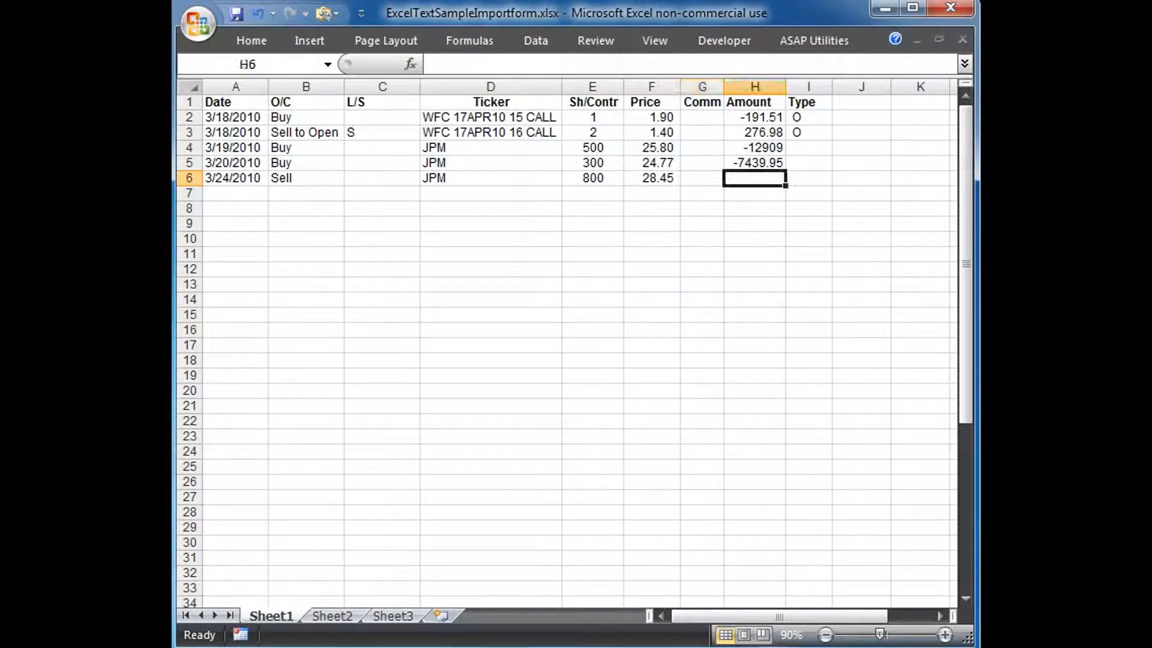
pyautogui.write('22750.92')
pyautogui.press('Tab')
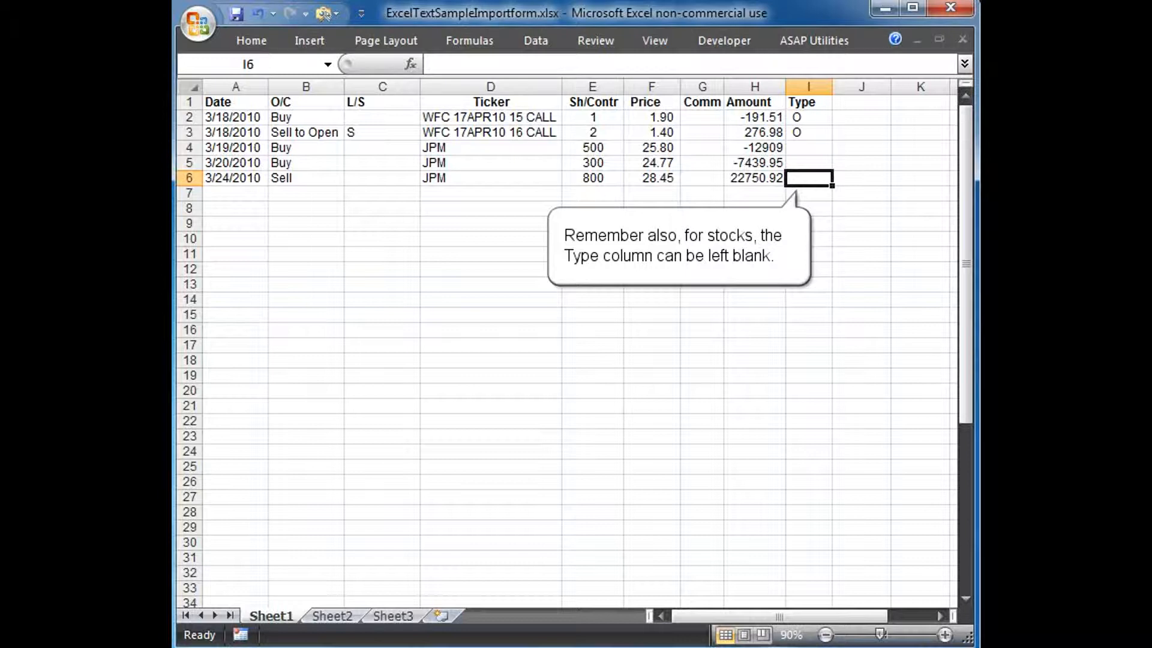
# Step: Leave the Type cell of the row 6 stock trade blank
pyautogui.press('Return')
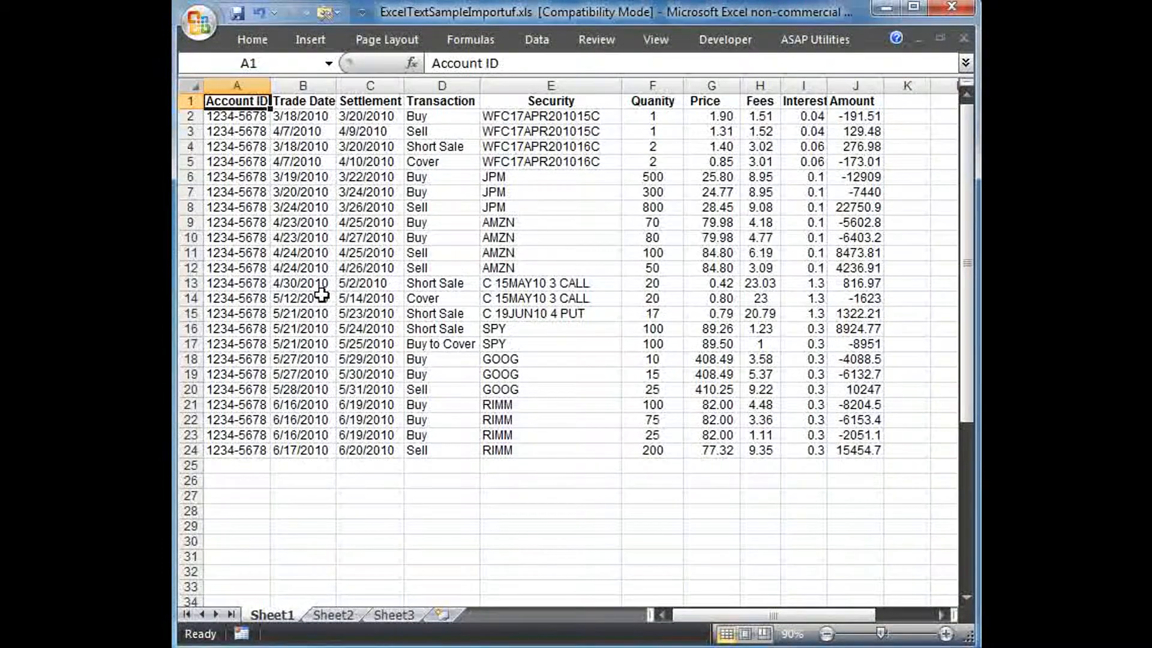
# Step: Delete the Account ID, Settlement and Interest columns from the broker's trade sheet
pyautogui.rightClick(238, 87)
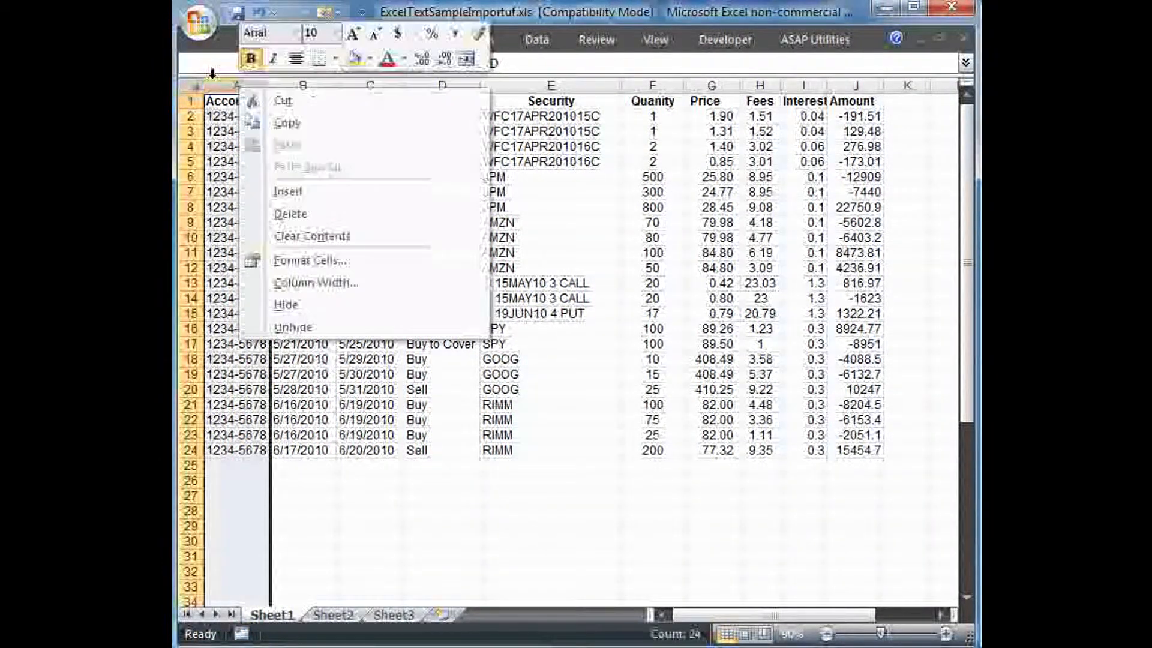
pyautogui.click(277, 211)
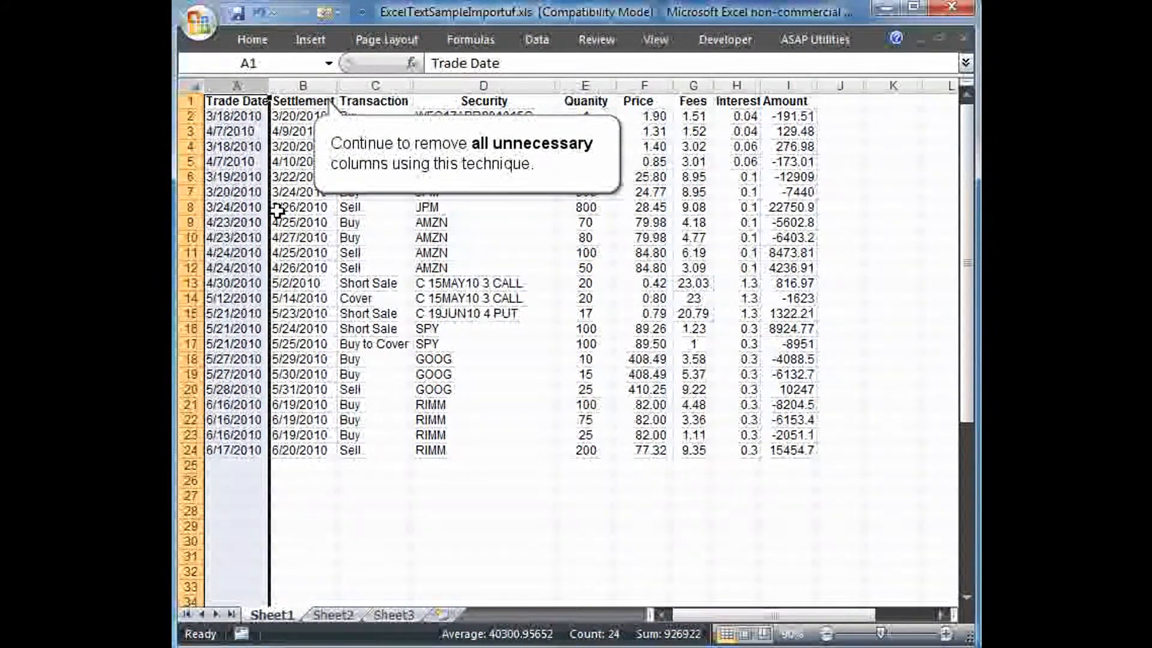
pyautogui.click(303, 84)
pyautogui.rightClick(303, 84)
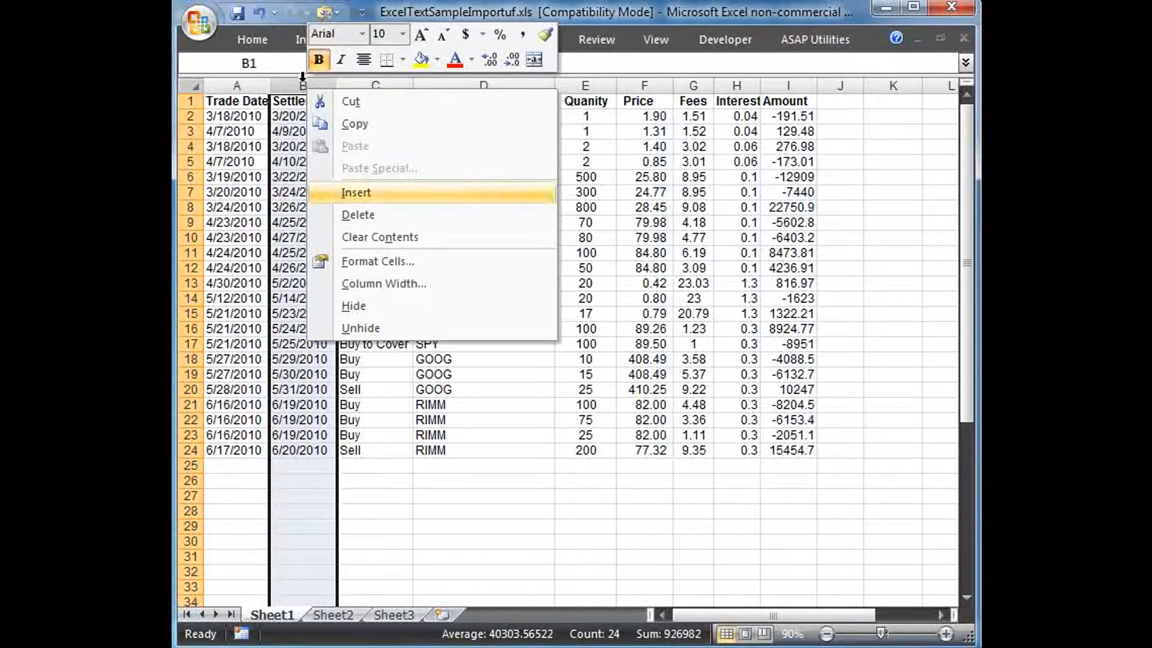
pyautogui.click(342, 215)
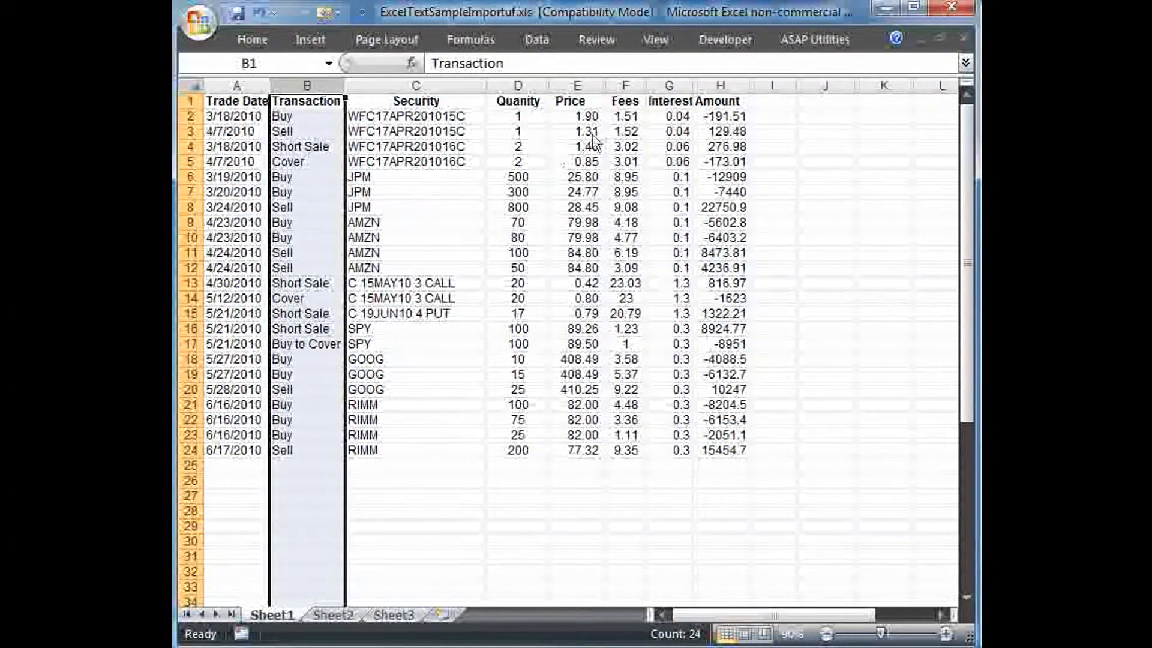
pyautogui.click(669, 85)
pyautogui.rightClick(664, 84)
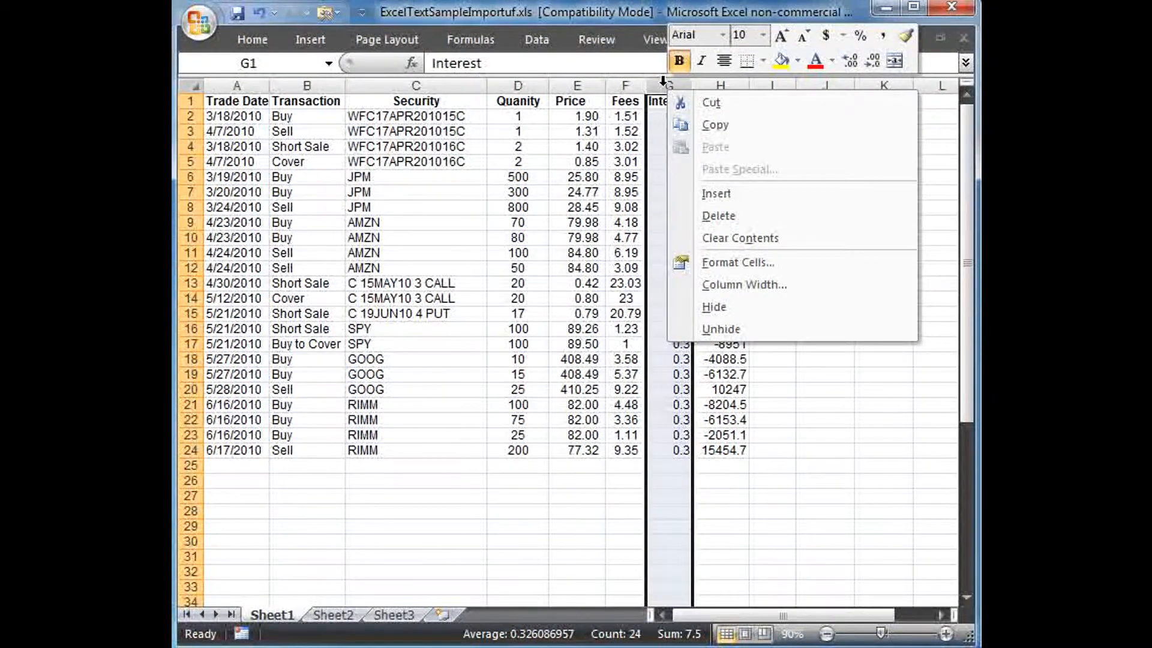
pyautogui.click(706, 213)
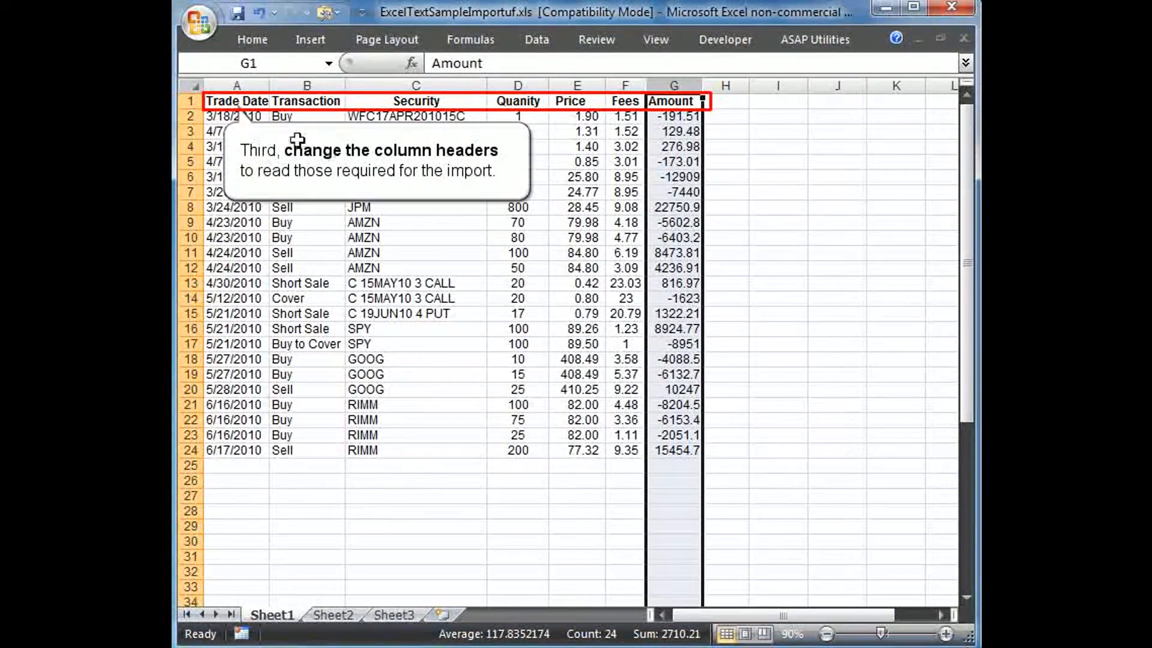
# Step: Rename the headers Trade Date, Transaction and Security in row 1 as Date, O/C and Ticker
pyautogui.click(234, 101)
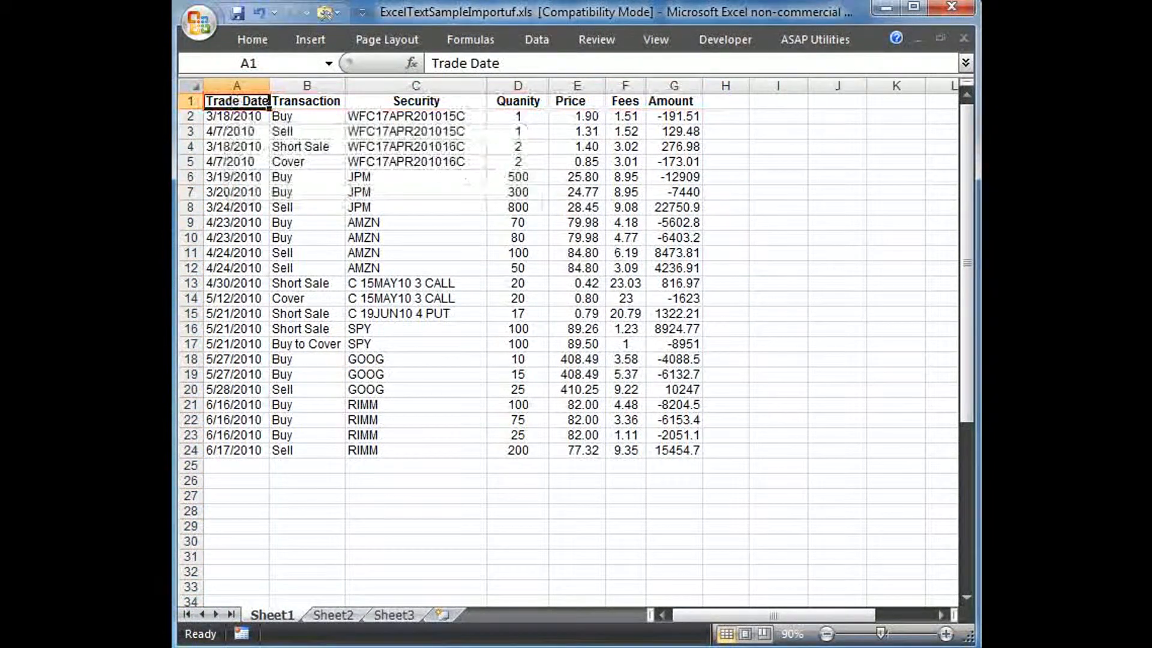
pyautogui.write('Date')
pyautogui.press('Tab')
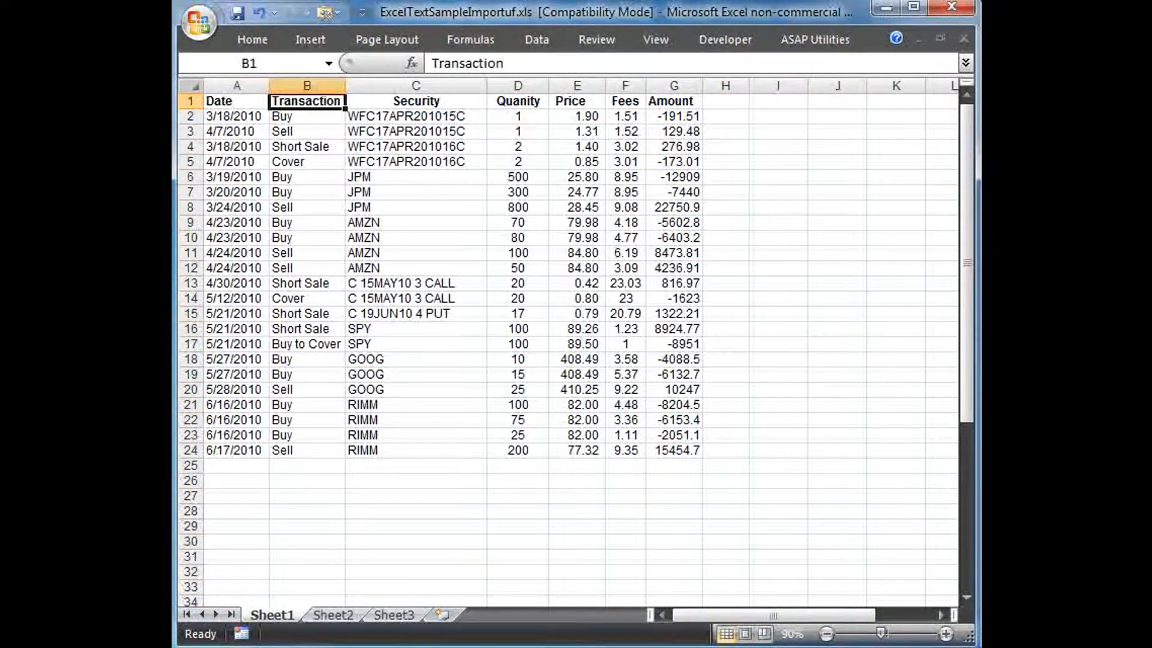
pyautogui.write('O/C')
pyautogui.press('Tab')
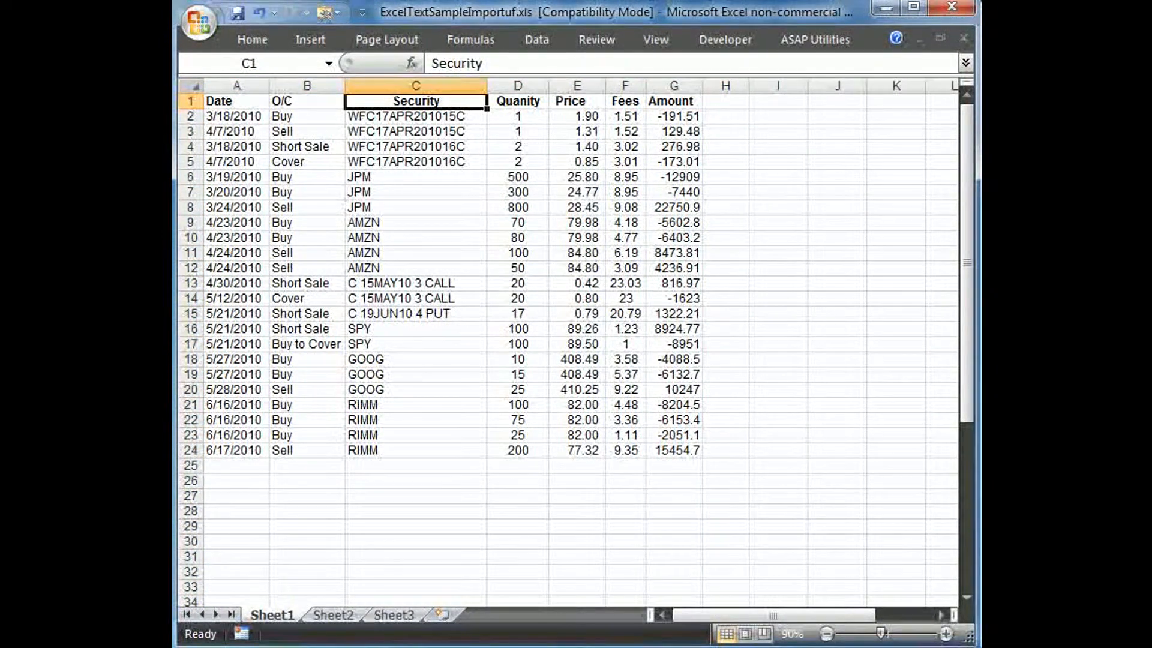
pyautogui.write('Ticker')
pyautogui.press('Tab')
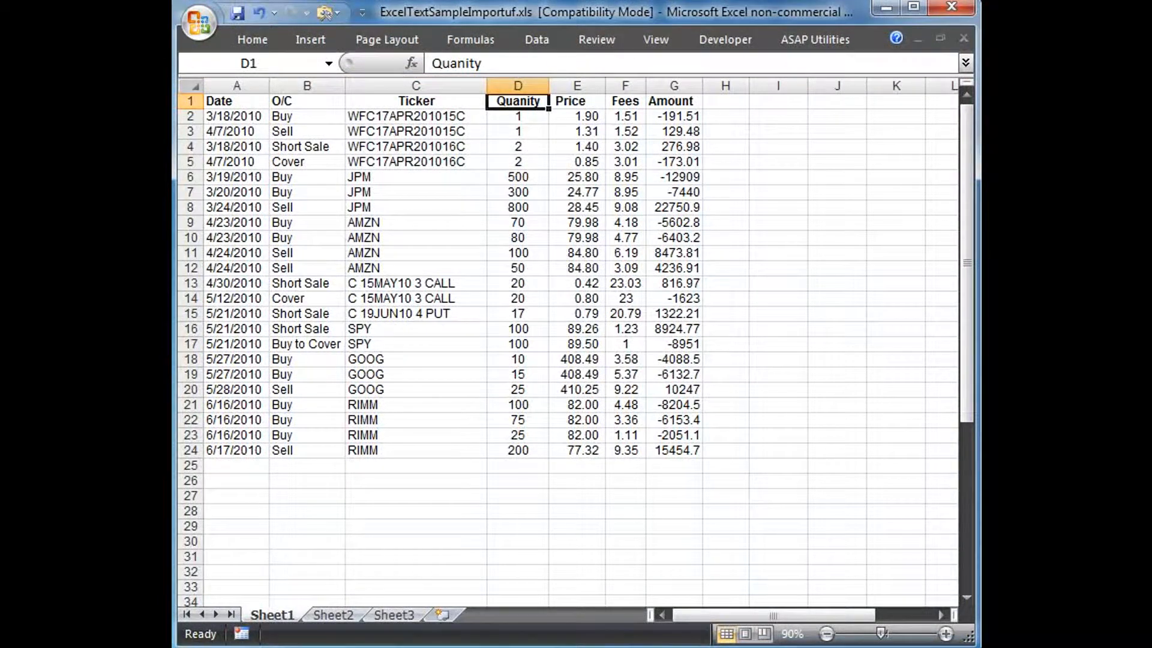
# Step: Rename the Quanity header as Sh/Contr and the Fees header as Comm, keeping Price
pyautogui.write('Sh/Contr')
pyautogui.press('Tab')
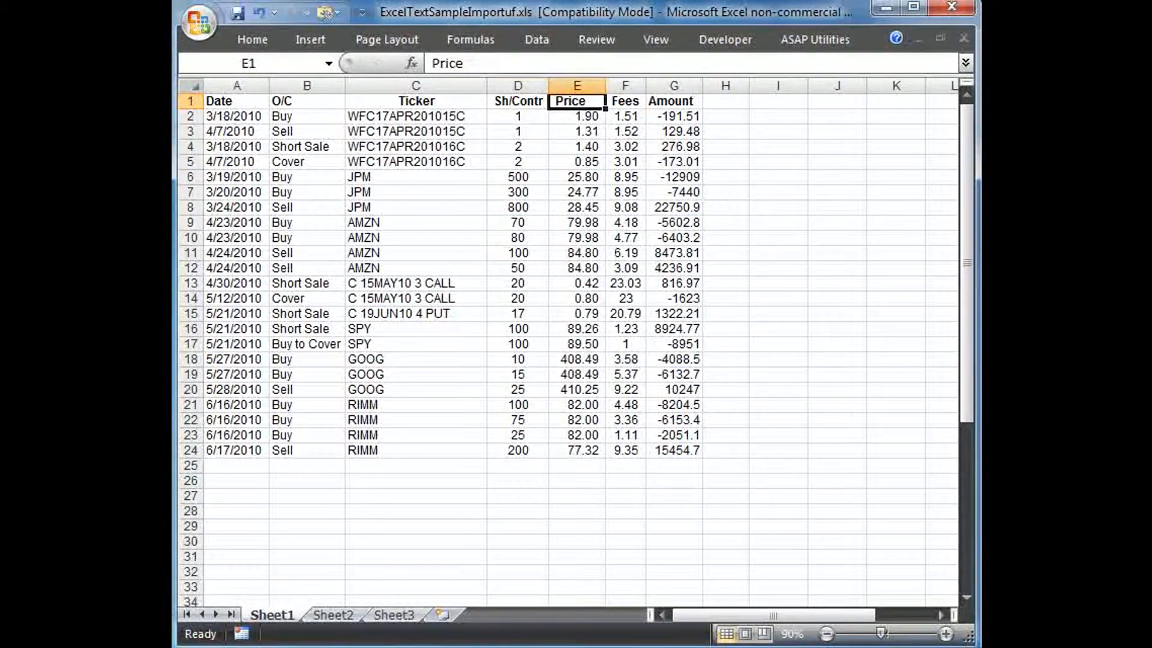
pyautogui.press('Tab')
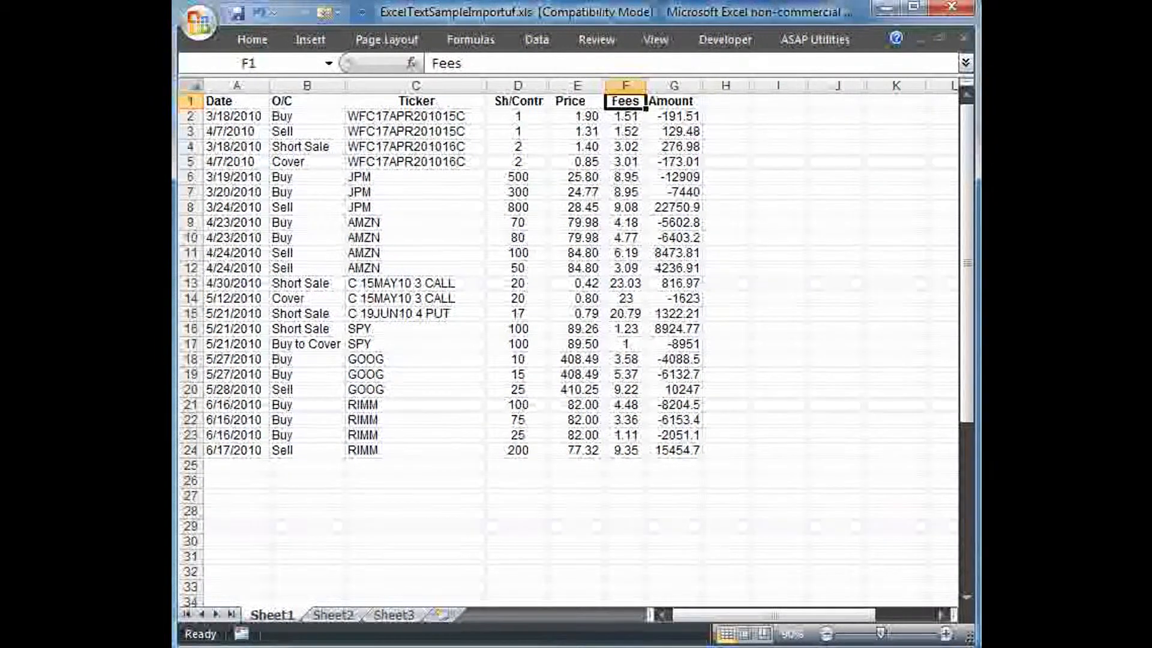
pyautogui.write('Comm')
pyautogui.press('Tab')
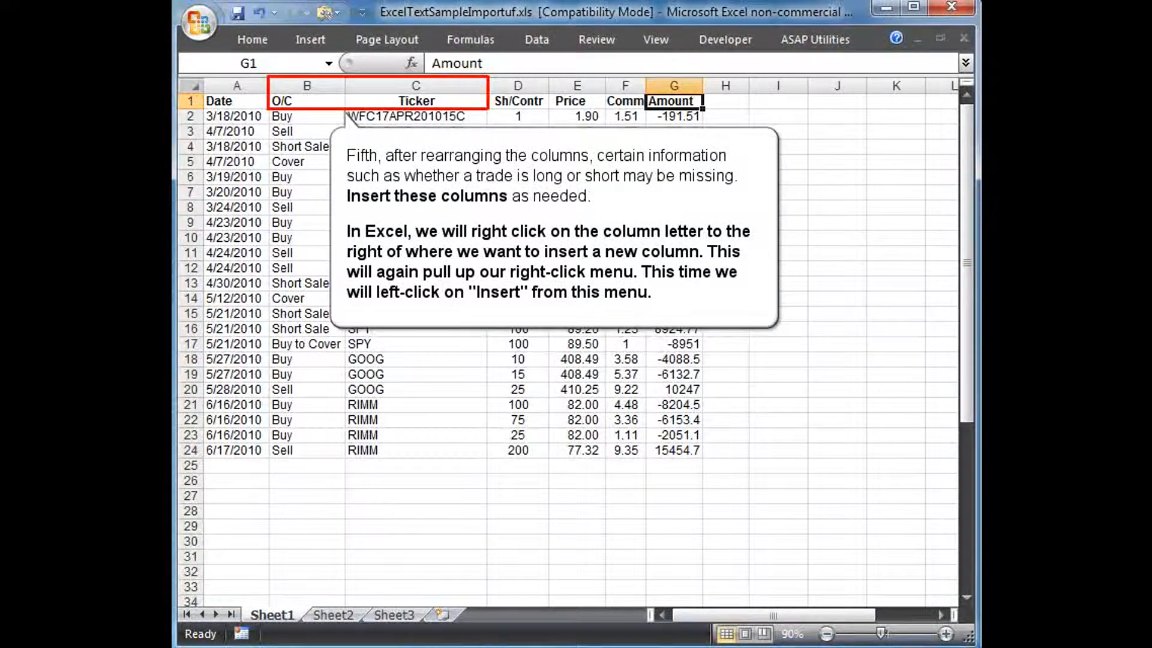
# Step: Insert a column before Ticker with the header L/S, and add the header Type in I1
pyautogui.click(362, 85)
pyautogui.rightClick(363, 84)
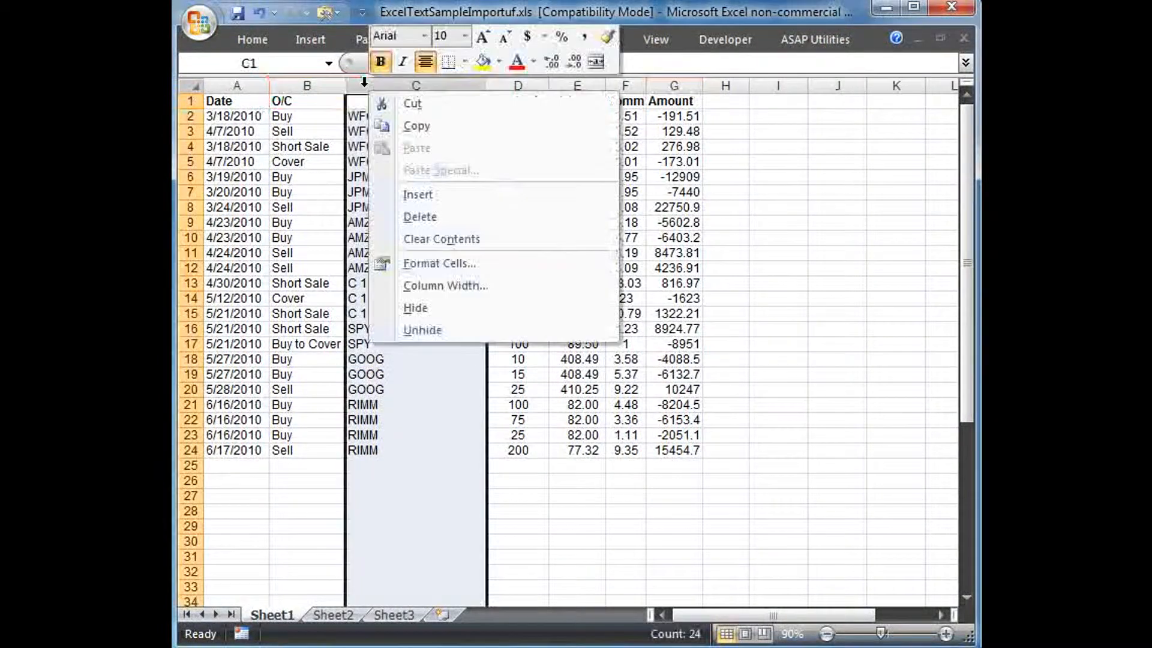
pyautogui.click(409, 193)
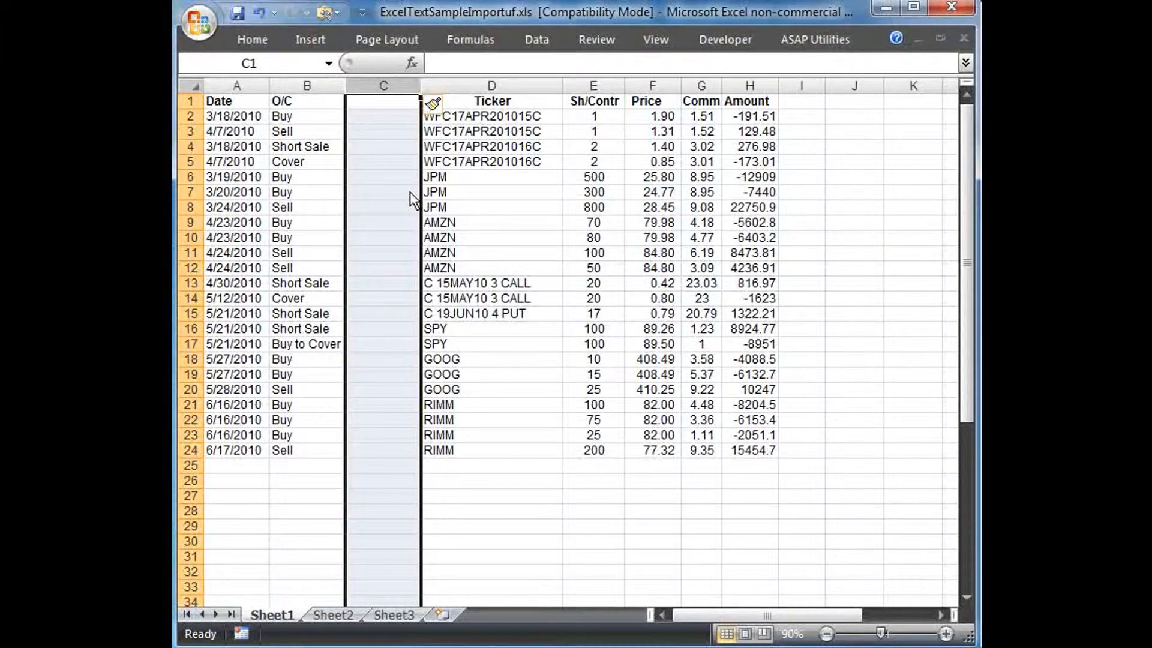
pyautogui.click(358, 99)
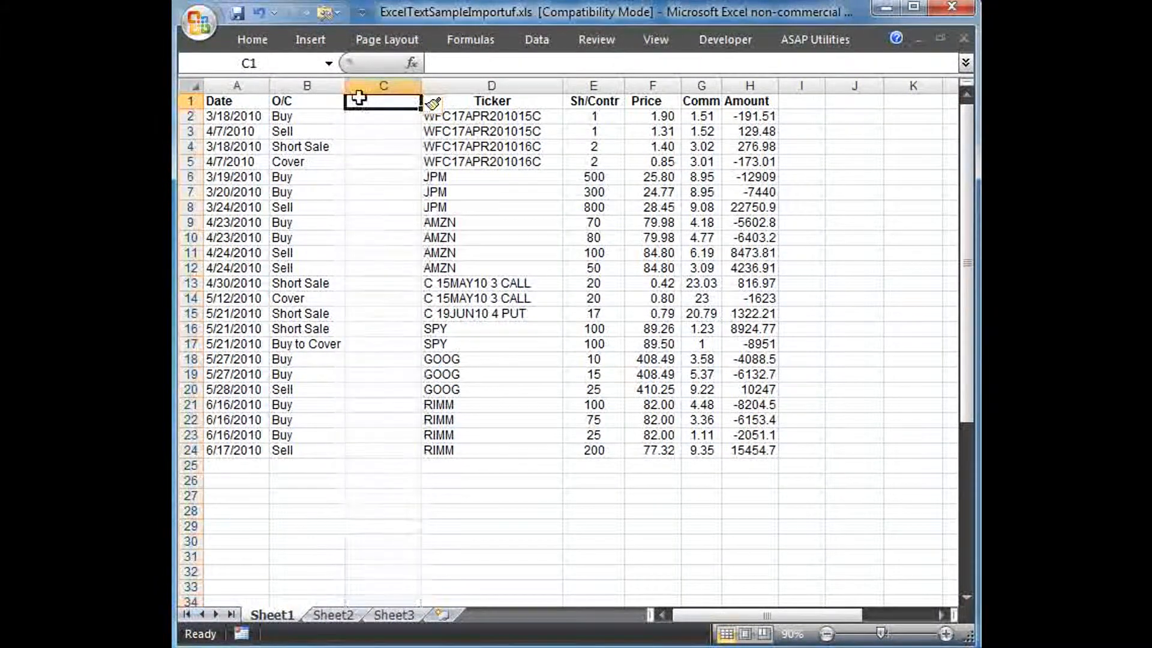
pyautogui.write('L/S')
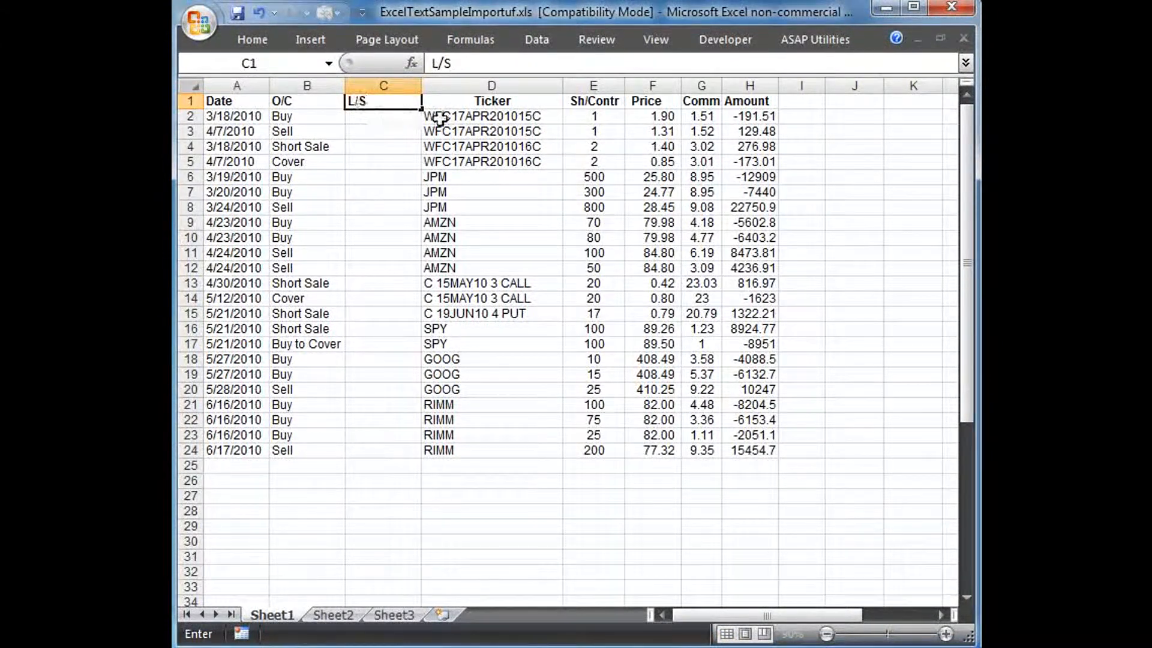
pyautogui.click(796, 100)
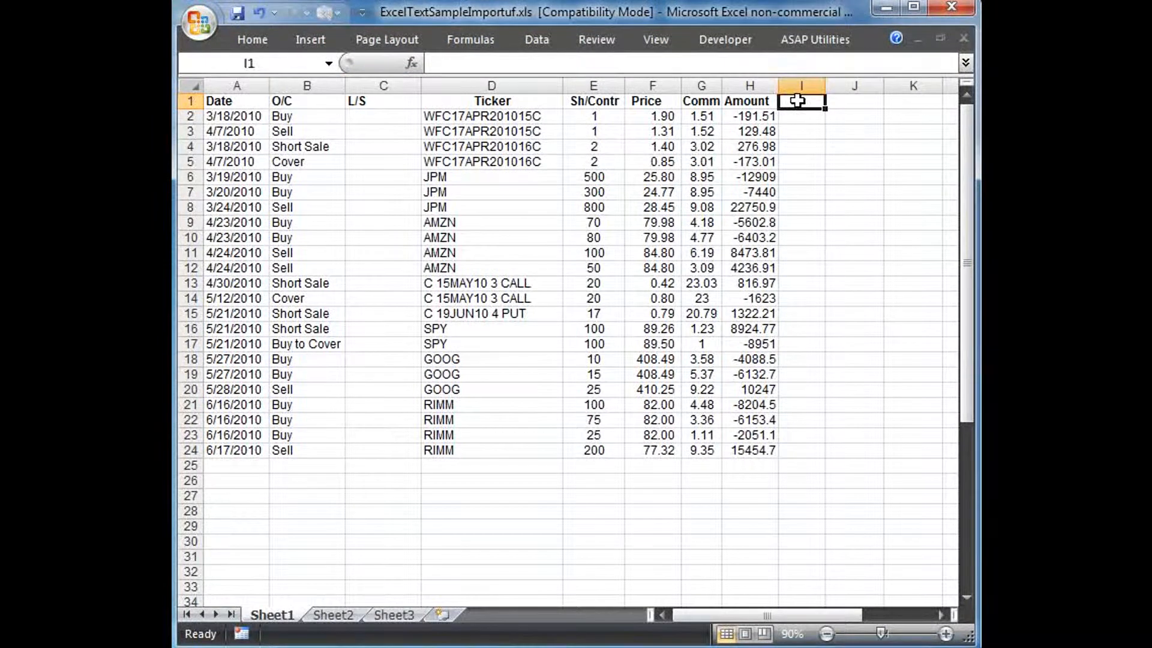
pyautogui.write('Type')
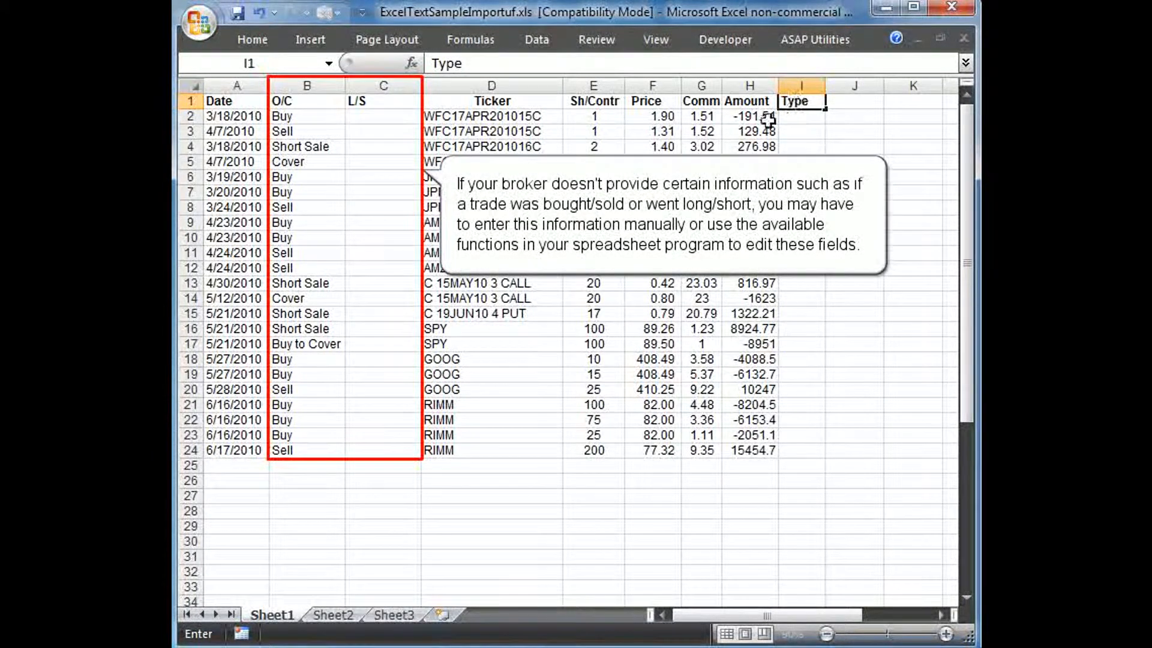
# Step: Change the O/C entries for the WFC 16 call trades to Sell to Open in B4 and Buy to Close in B5
pyautogui.click(318, 146)
pyautogui.write('Sell to Open')
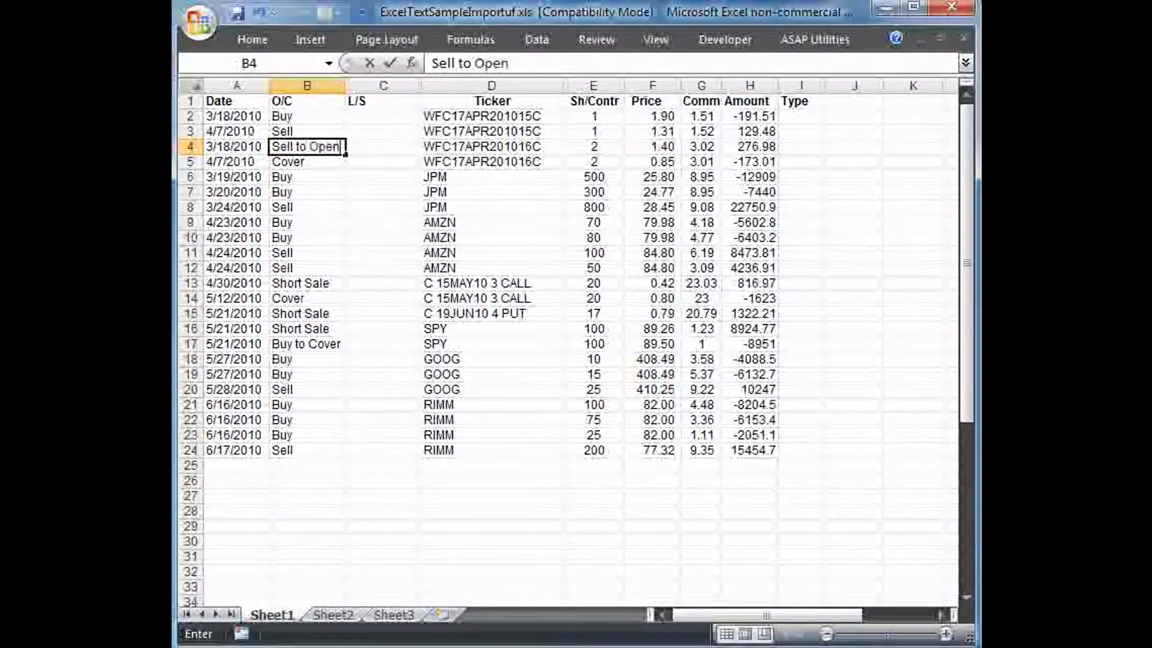
pyautogui.press('Return')
pyautogui.write('Buy to Close')
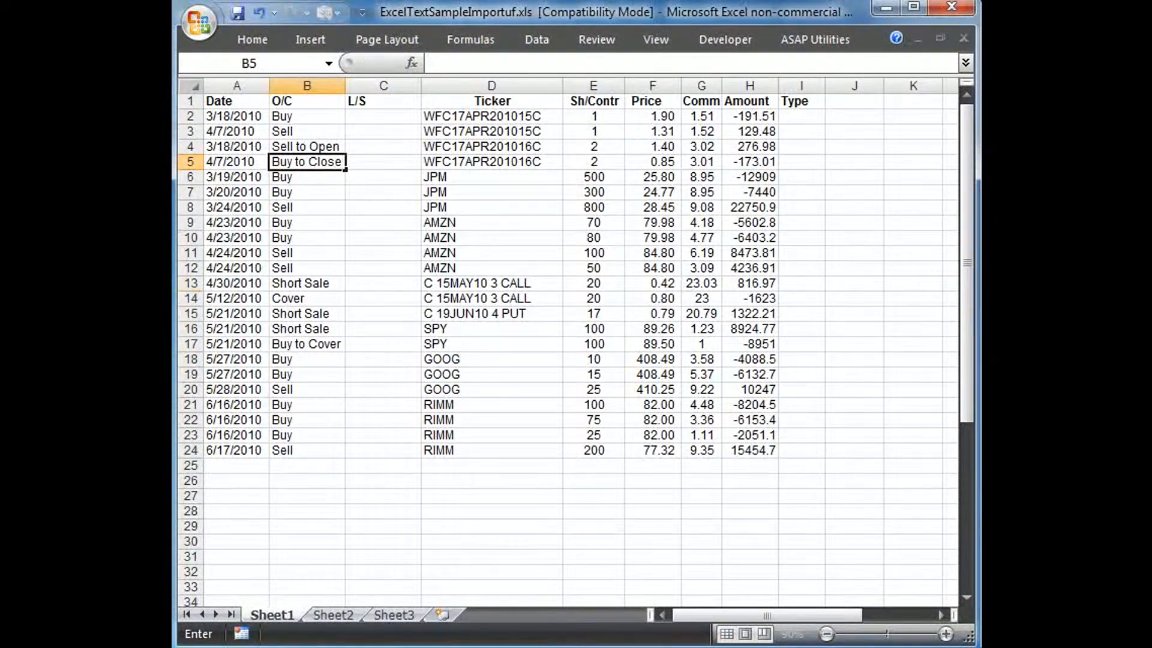
# Step: Replace the remaining Short Sale entries in B13, B15 and B16 with Sell to Open
pyautogui.click(307, 283)
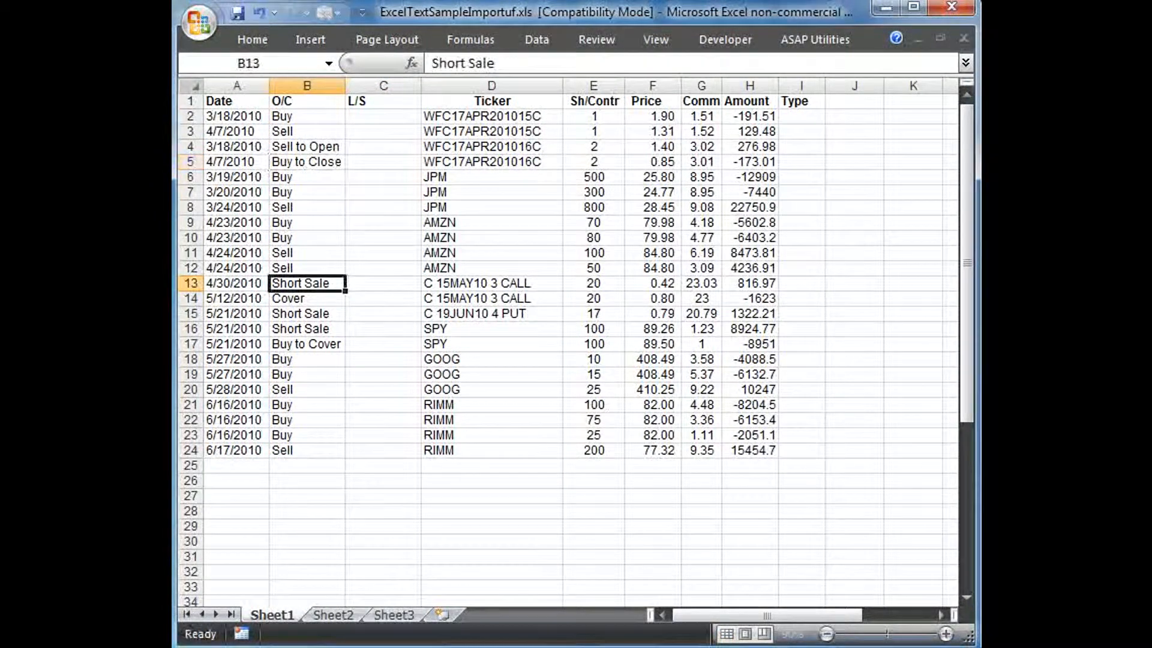
pyautogui.write('Sell to Open')
pyautogui.press('Return')
pyautogui.press('Return')
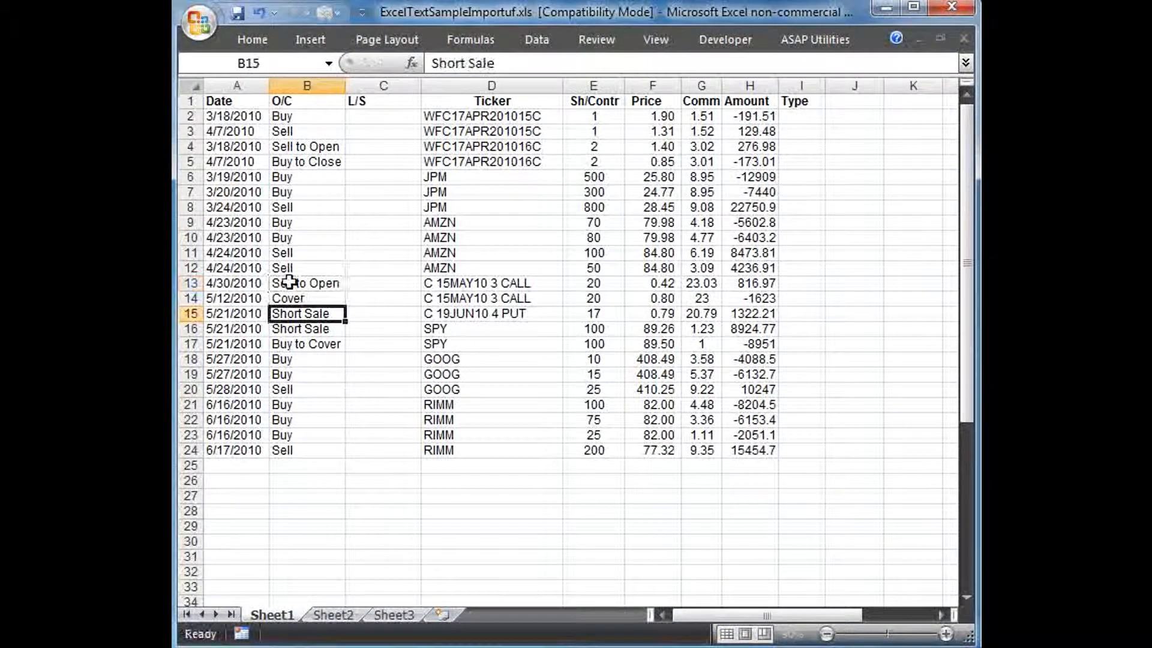
pyautogui.write('sell t')
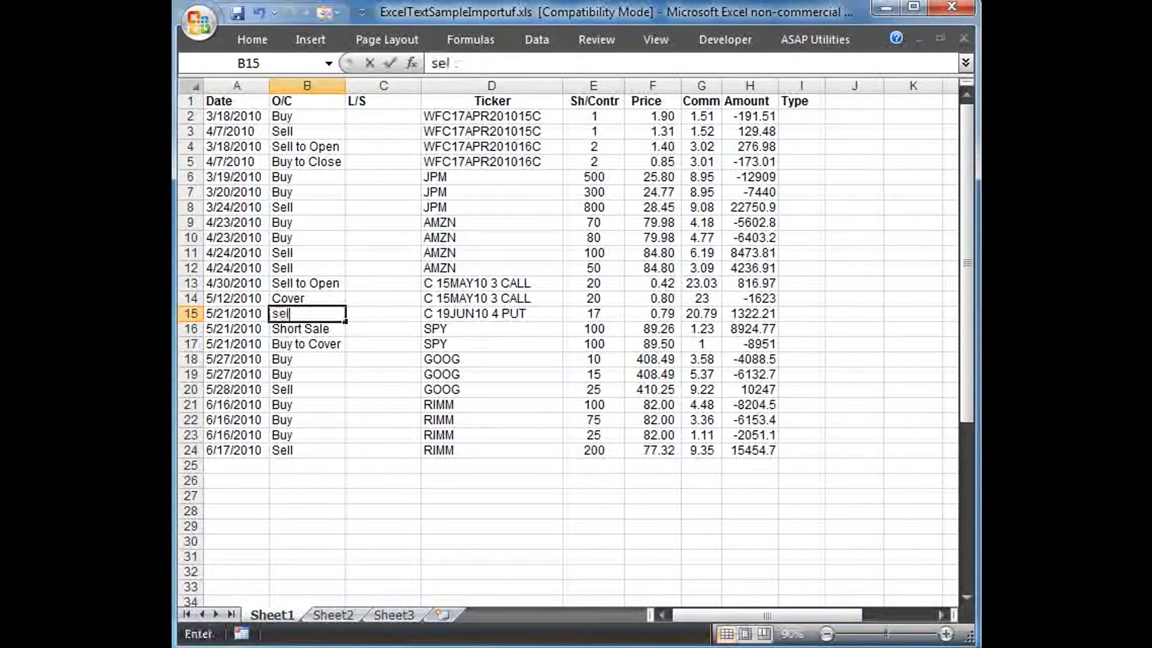
pyautogui.press('Return')
pyautogui.write('sell t')
pyautogui.press('Return')
# Step: Replace the cover entries in B17 and B14 with Buy to Close
pyautogui.write('buy t')
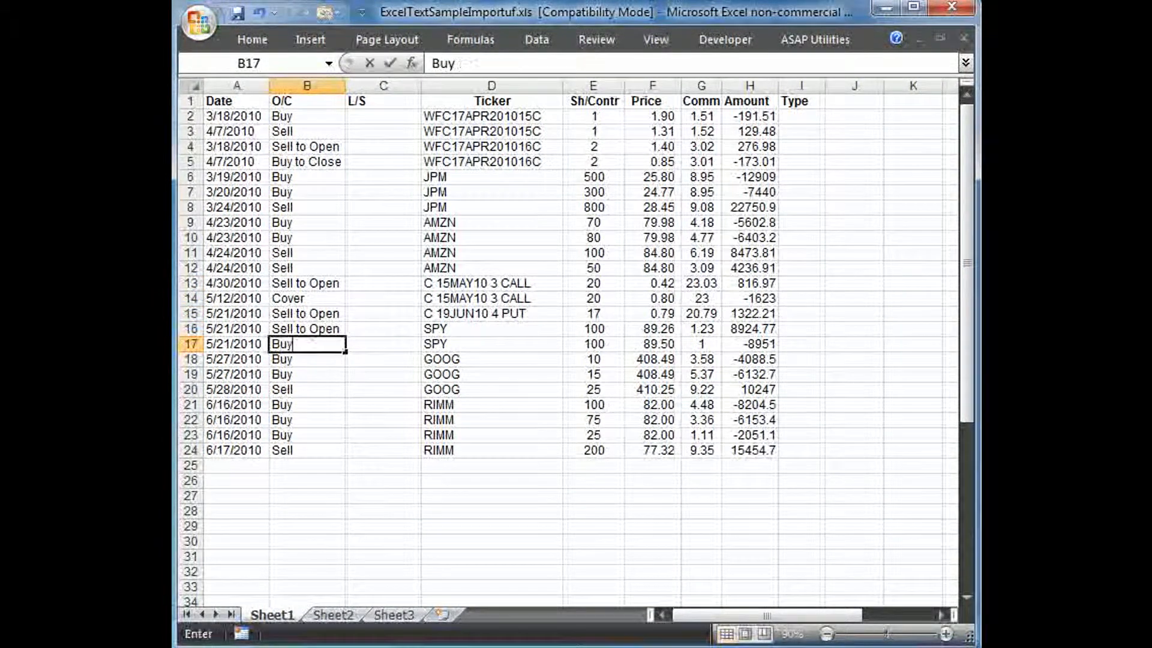
pyautogui.press('Return')
pyautogui.click(294, 298)
pyautogui.write('buy t')
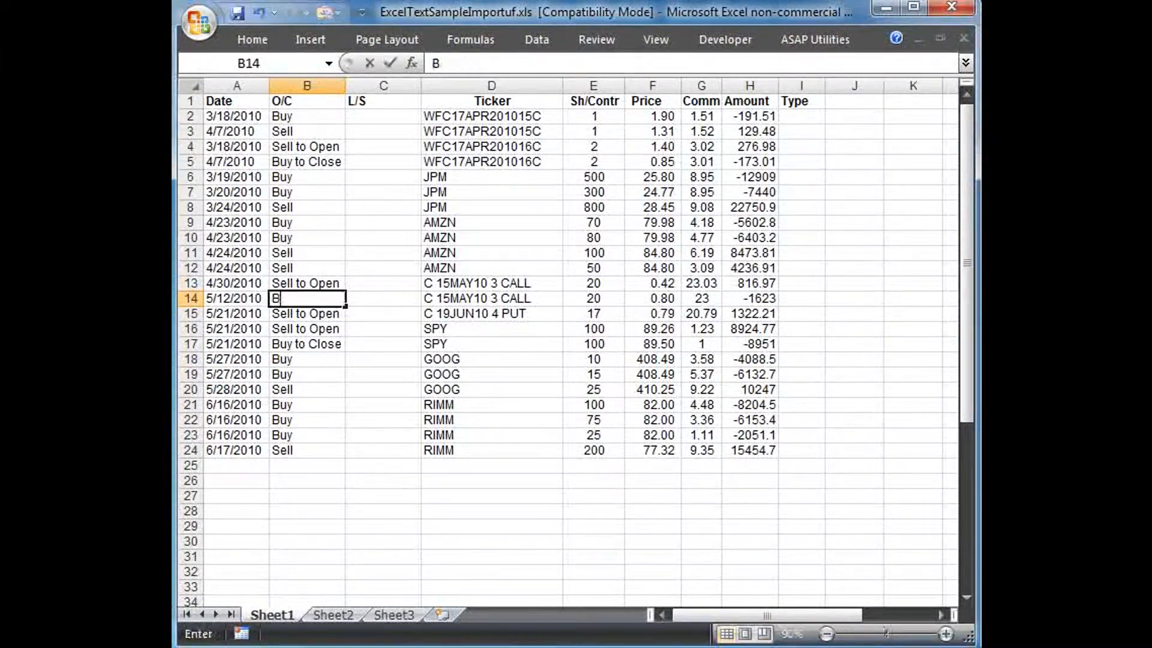
pyautogui.press('Return')
# Step: Mark the WFC 16 call trades in rows 4 and 5 as short by entering s under L/S
pyautogui.click(373, 146)
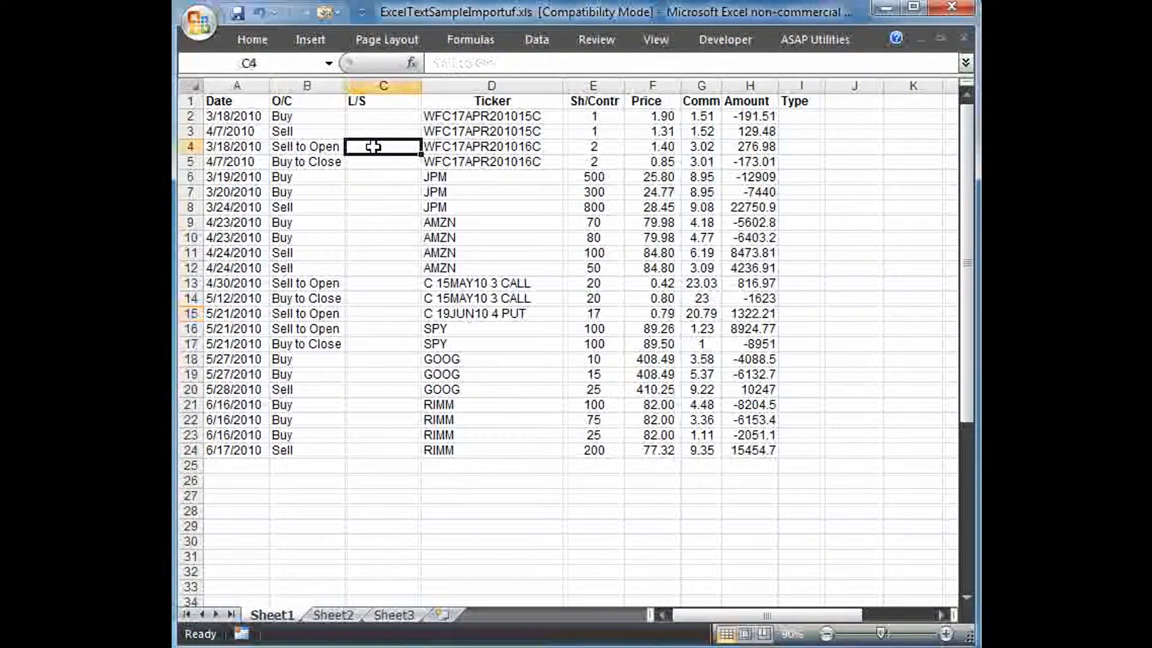
pyautogui.write('s')
pyautogui.press('Return')
pyautogui.write('s')
# Step: Enter s under L/S for the short trades in rows 13 to 17
pyautogui.click(382, 283)
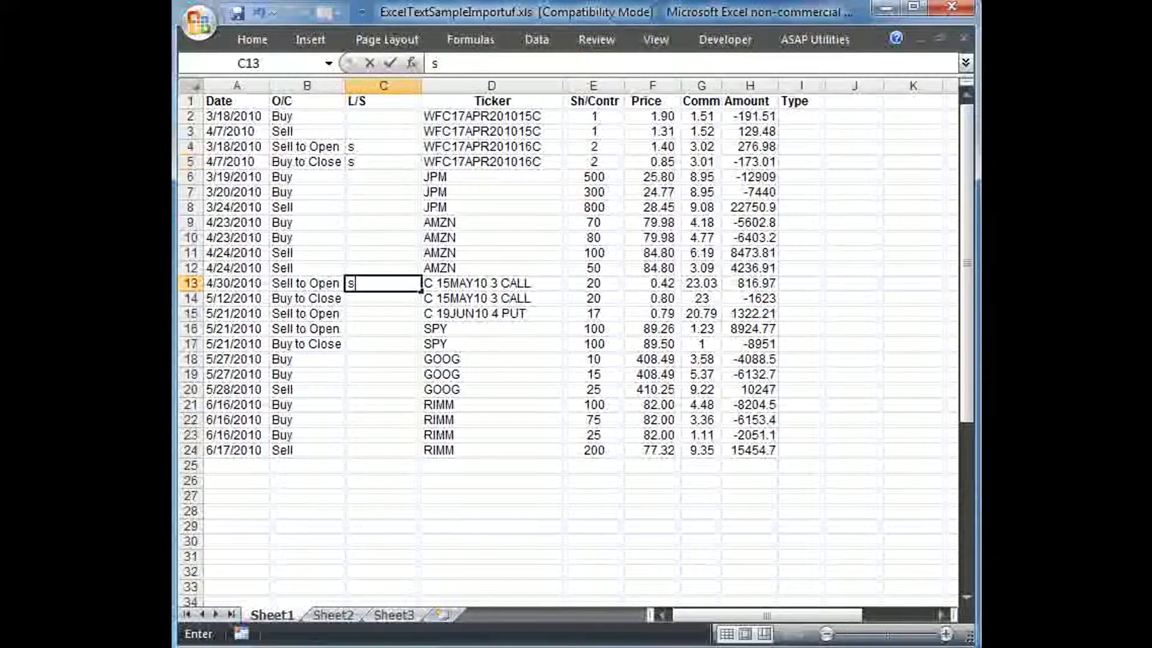
pyautogui.write('s')
pyautogui.press('Return')
pyautogui.write('s')
pyautogui.press('Return')
pyautogui.write('s')
pyautogui.press('Return')
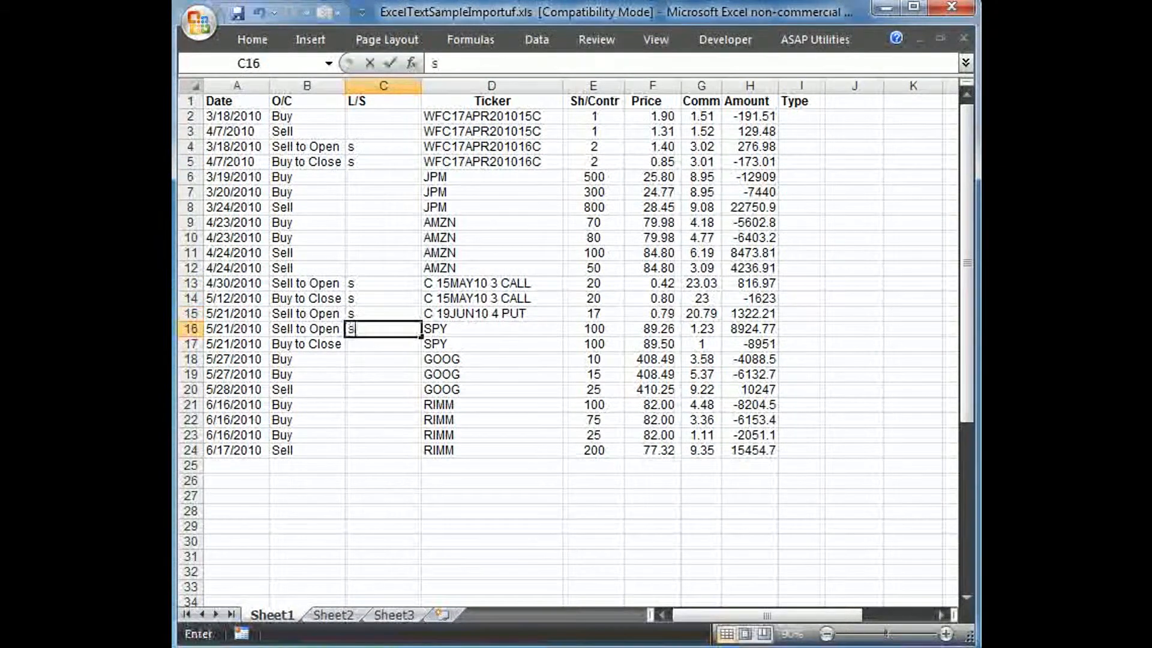
pyautogui.write('s')
pyautogui.press('Return')
pyautogui.write('s')
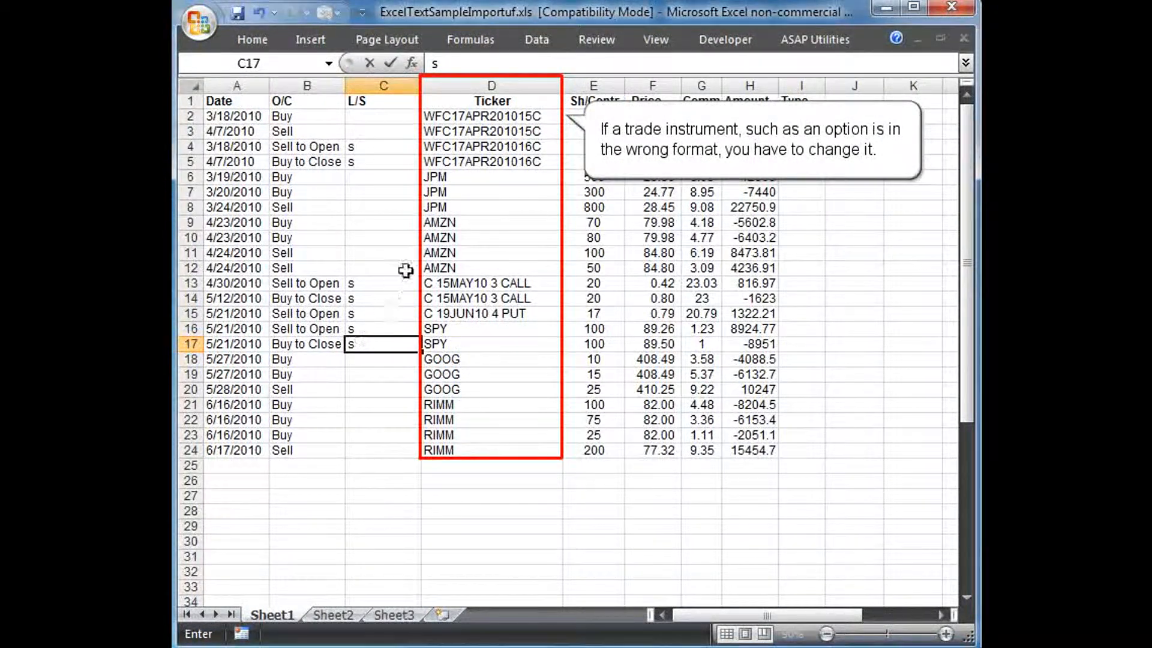
# Step: In the D2 option ticker, put a space after WFC and shorten the year from 2010 to 10
pyautogui.click(457, 114)
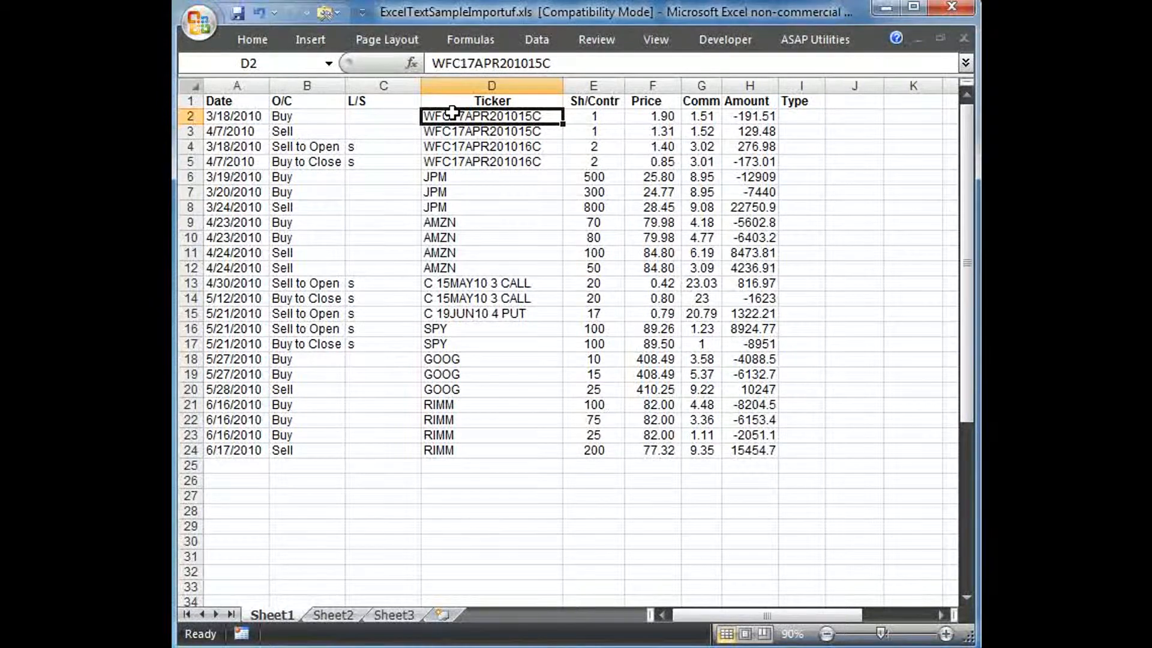
pyautogui.doubleClick(452, 114)
pyautogui.press('Right')
pyautogui.press('Right')
pyautogui.press('Right')
pyautogui.press('Right')
pyautogui.press('Right')
pyautogui.press('Right')
pyautogui.press('Right')
pyautogui.press('BackSpace')
pyautogui.press('BackSpace')
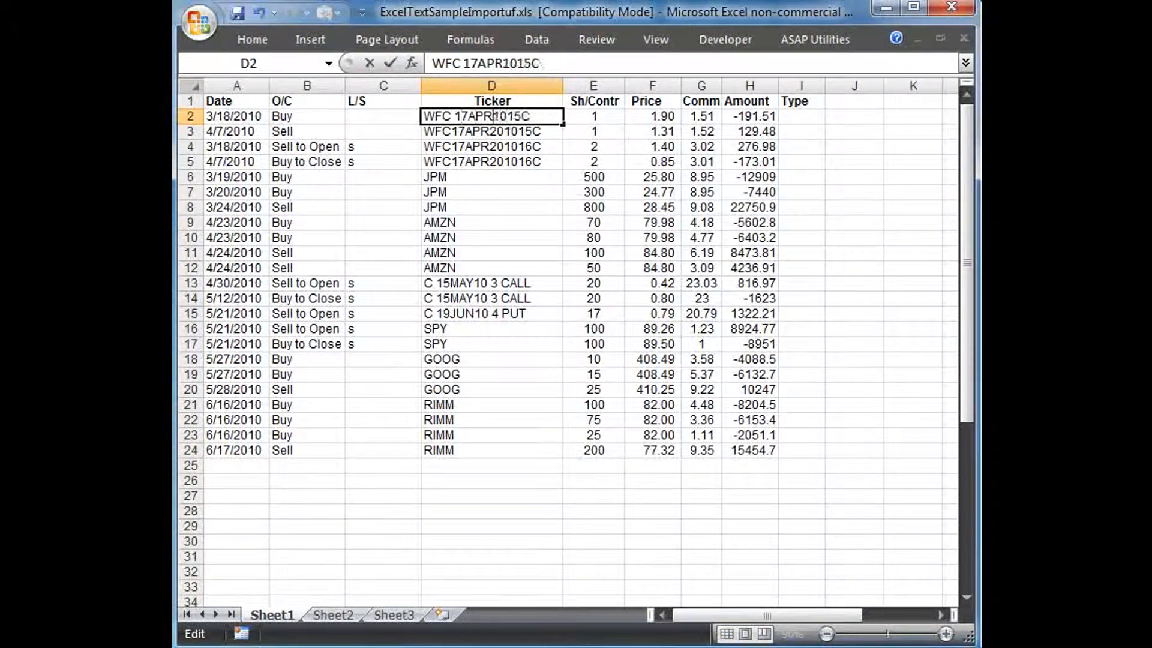
# Step: Finish the D2 ticker as WFC 17APR10 15 CALL and fill it down into D3
pyautogui.press('Right')
pyautogui.press('Right')
pyautogui.press('Right')
pyautogui.press('Right')
pyautogui.press('Right')
pyautogui.write('ALL')
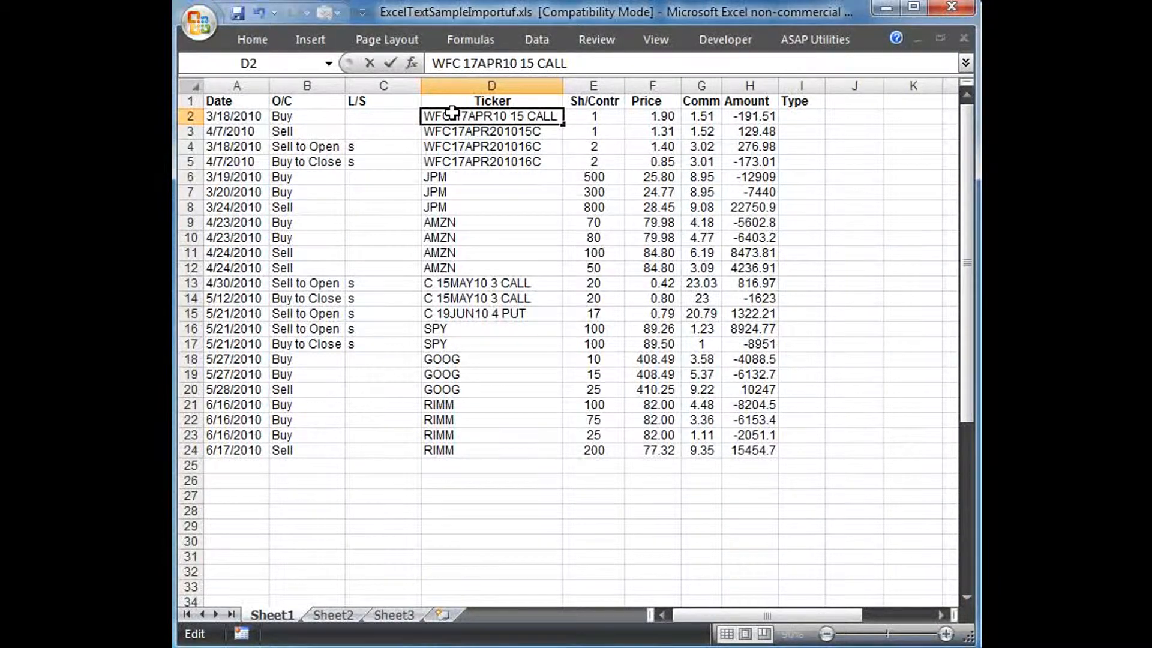
pyautogui.press('Return')
pyautogui.moveTo(561, 120); pyautogui.dragTo(561, 135)
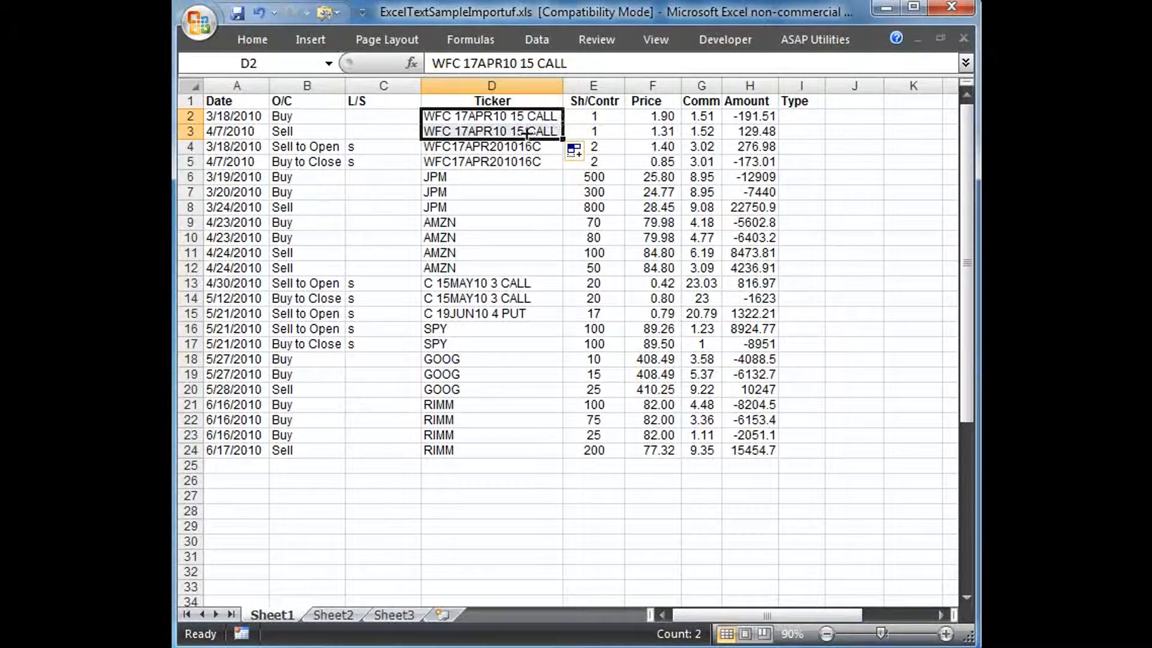
# Step: Rewrite the D4 option ticker as WFC 17APR10 16 CALL and fill it down into D5
pyautogui.click(459, 146)
pyautogui.press('F2')
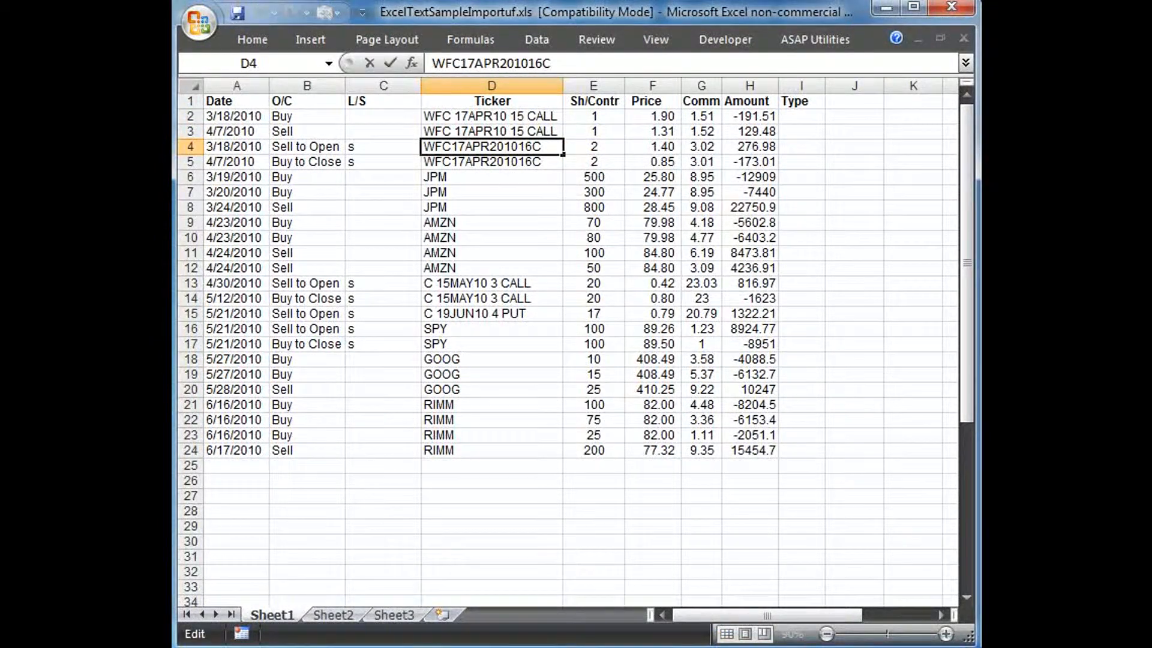
pyautogui.press('Right')
pyautogui.press('Right')
pyautogui.press('Right')
pyautogui.press('Right')
pyautogui.press('Right')
pyautogui.press('Right')
pyautogui.press('Right')
pyautogui.press('BackSpace')
pyautogui.press('BackSpace')
pyautogui.press('Right')
pyautogui.press('Right')
pyautogui.press('Right')
pyautogui.press('Right')
pyautogui.press('Right')
pyautogui.write('ALL')
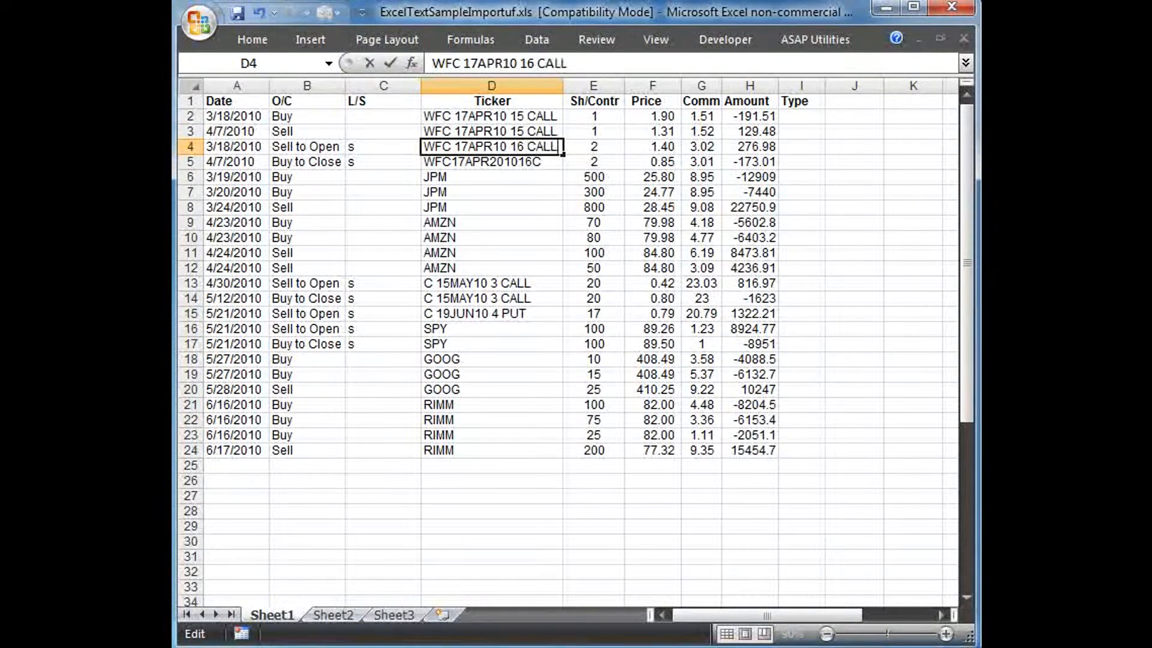
pyautogui.hotkey('ctrl', 'Return')
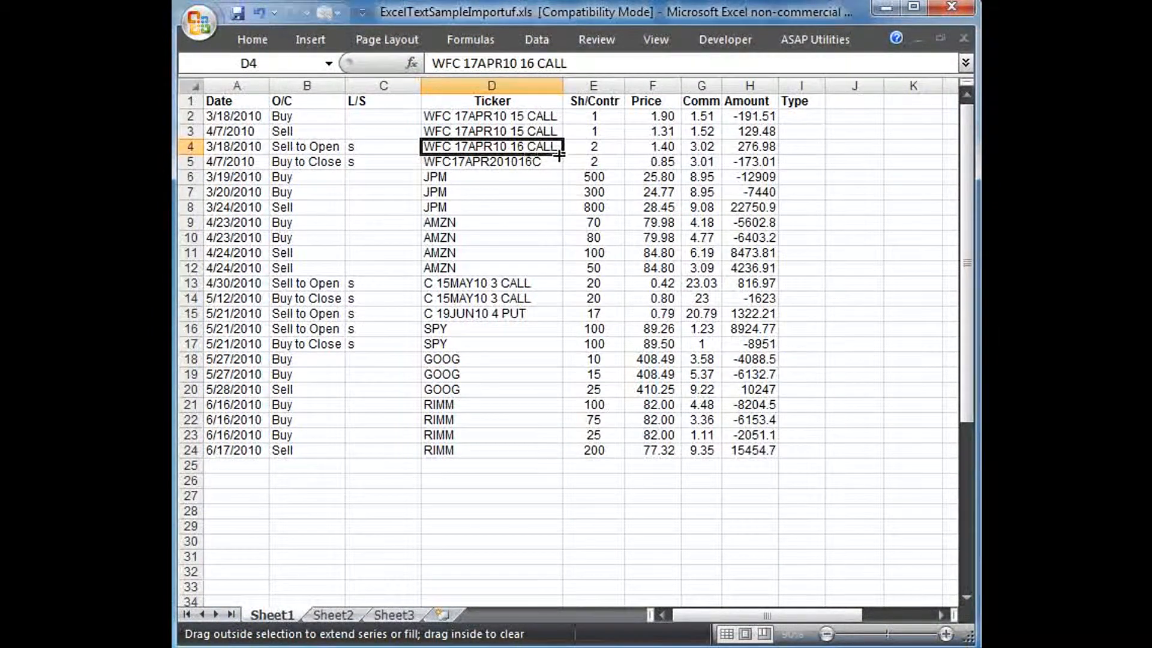
pyautogui.moveTo(559, 155); pyautogui.dragTo(559, 158)
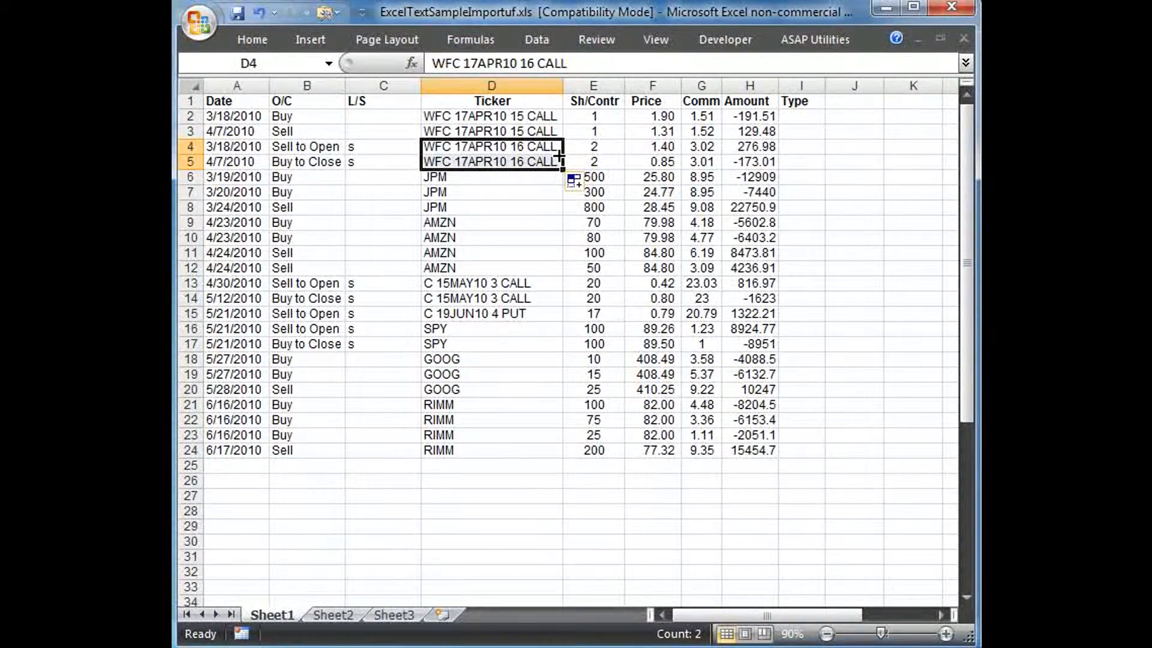
# Step: Mark the WFC option trades in rows 2 to 5 by entering o under Type
pyautogui.click(793, 116)
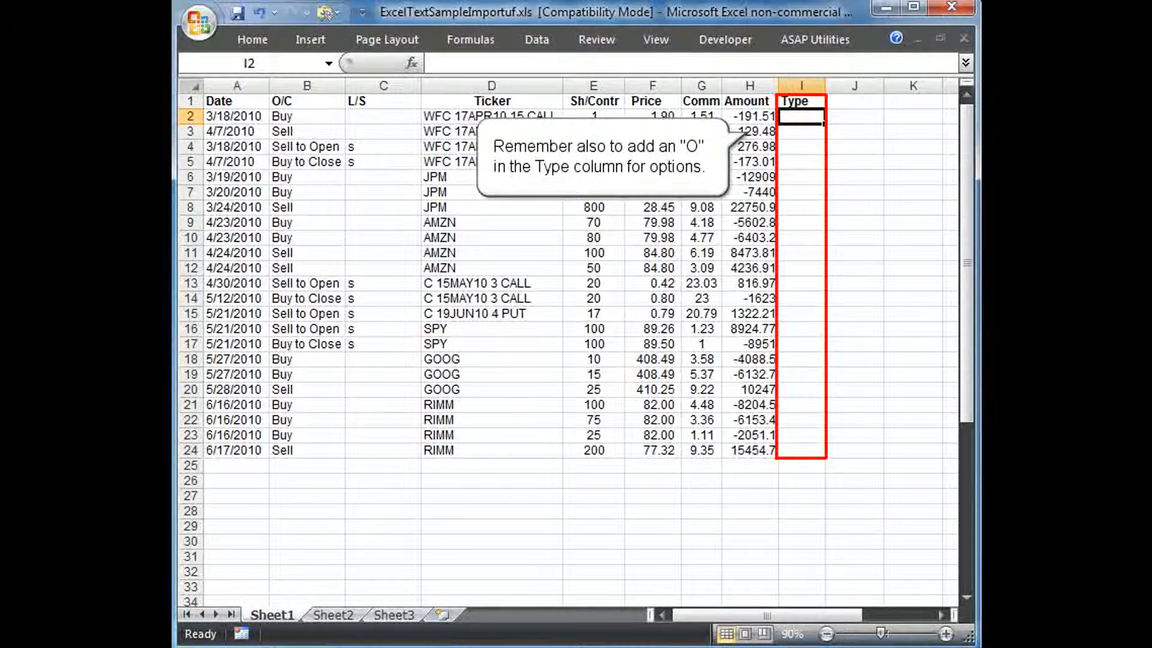
pyautogui.write('o')
pyautogui.press('Return')
pyautogui.write('o')
pyautogui.press('Return')
pyautogui.write('o')
pyautogui.press('Return')
pyautogui.write('o')
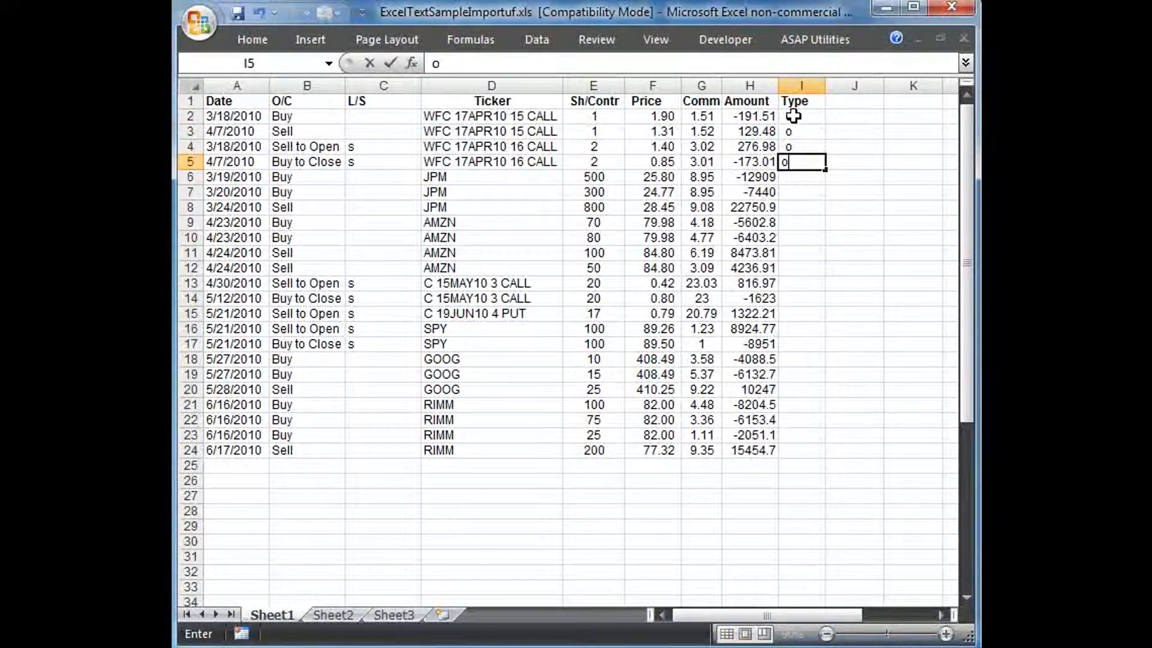
pyautogui.press('Return')
# Step: Enter o under Type for the C option trades in rows 13 to 15
pyautogui.click(797, 283)
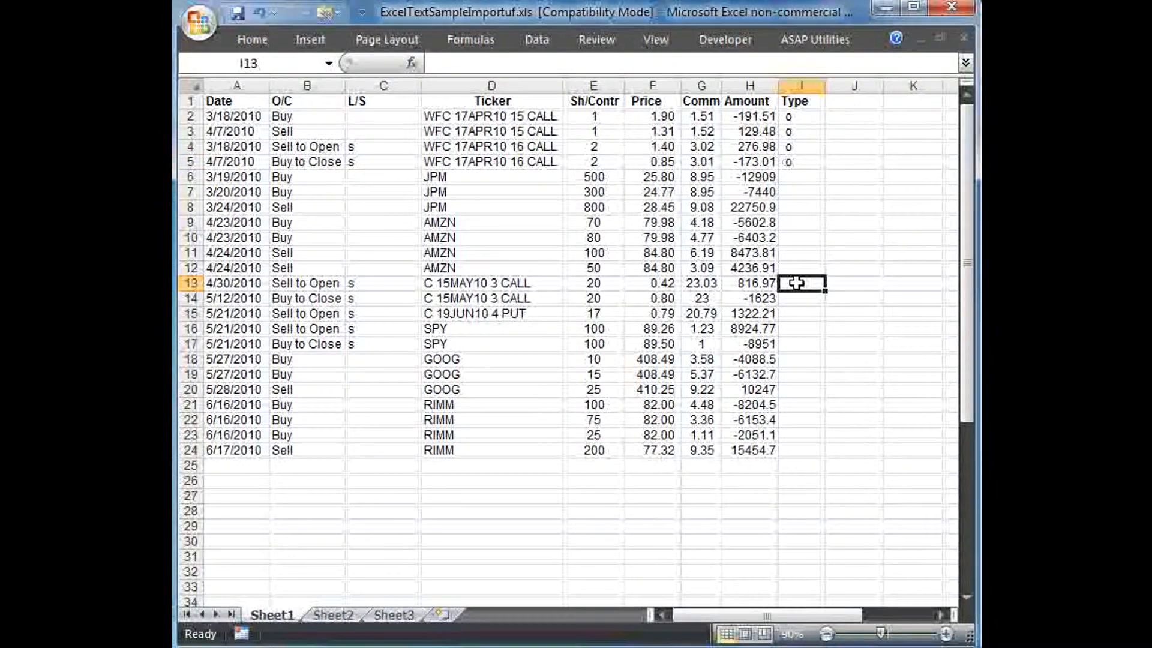
pyautogui.write('o')
pyautogui.press('Return')
pyautogui.write('o')
pyautogui.press('Return')
pyautogui.write('o')
pyautogui.press('Return')
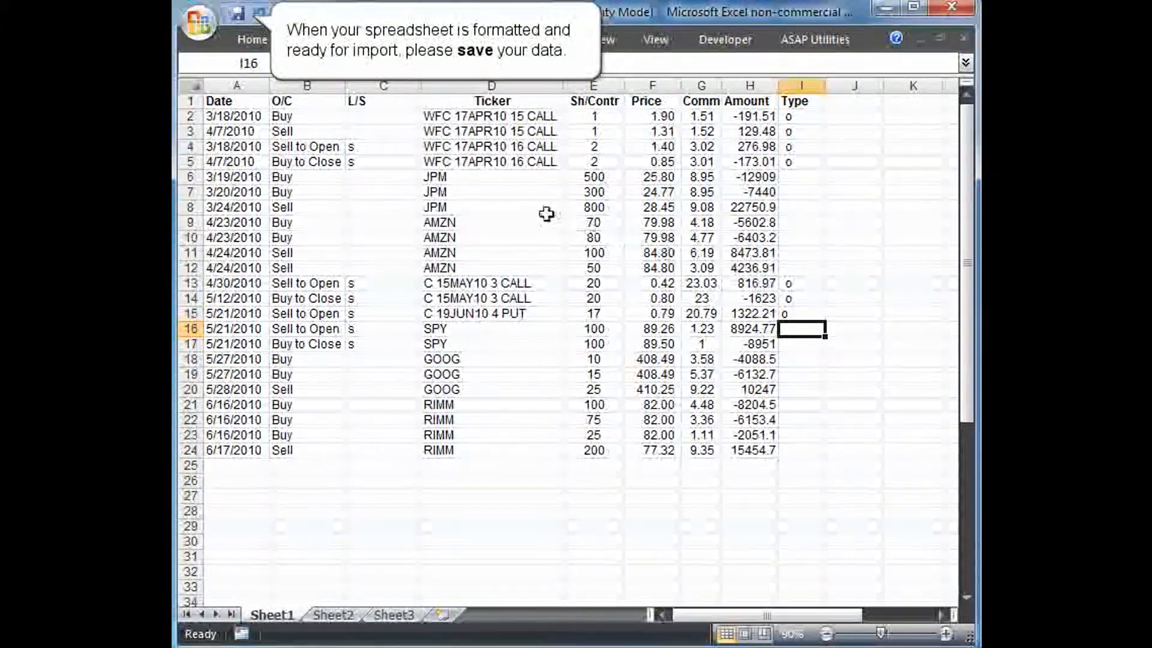
# Step: Save the workbook and copy the whole trade table, headers included, from A1 to I24
pyautogui.click(236, 13)
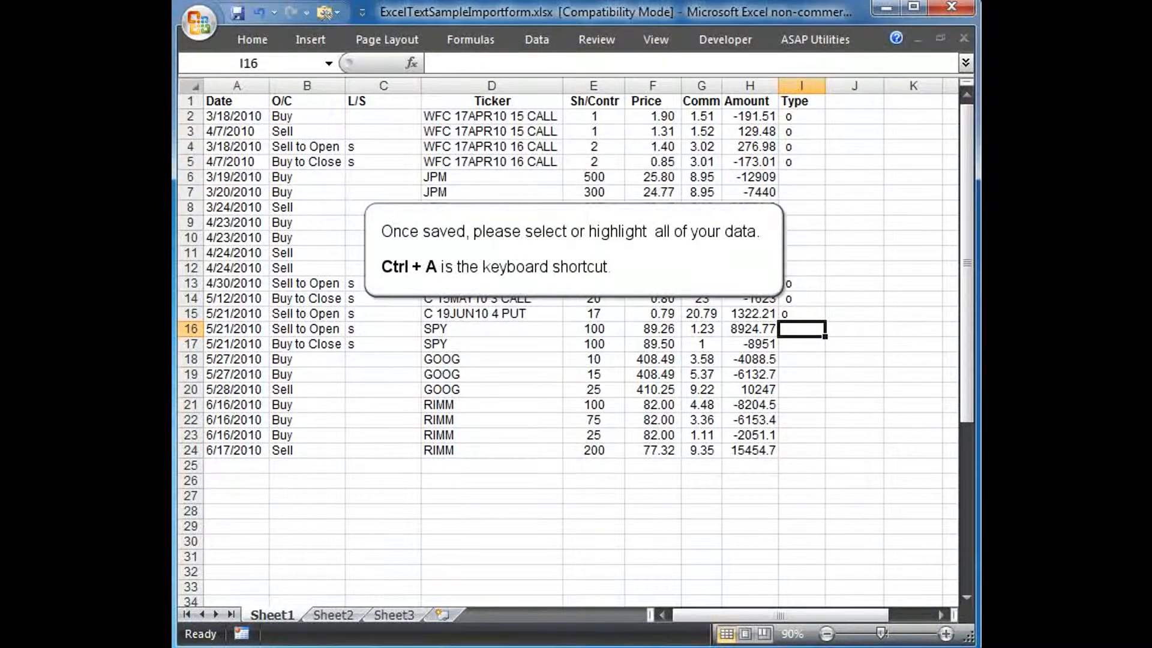
pyautogui.click(236, 101)
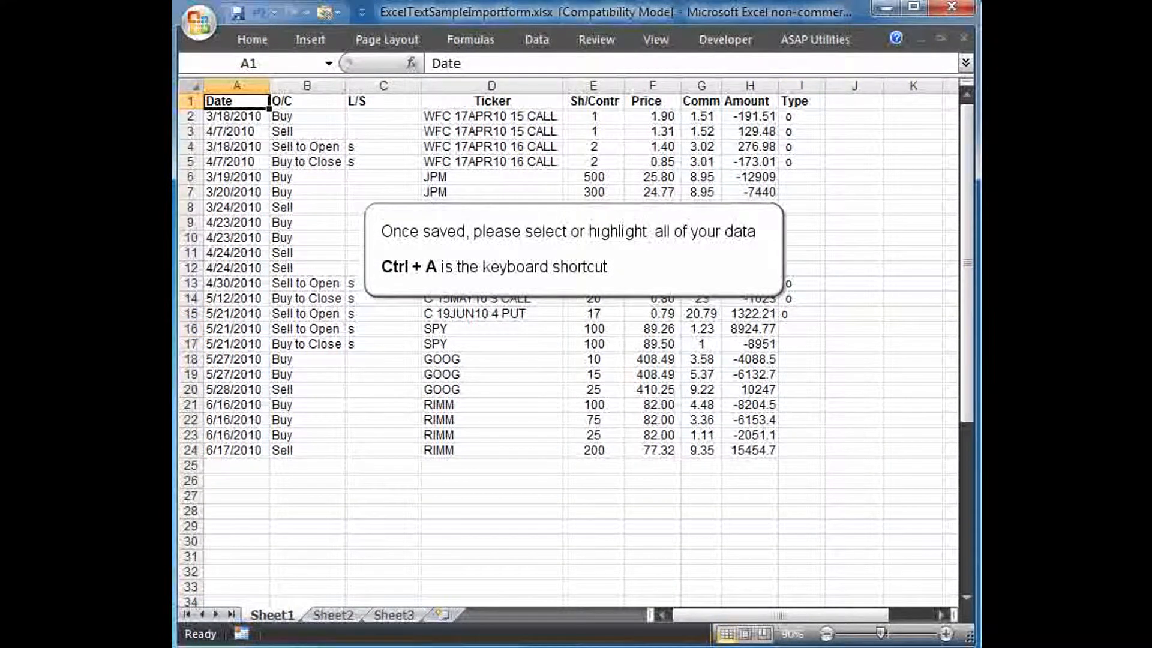
pyautogui.moveTo(236, 101); pyautogui.dragTo(801, 450)
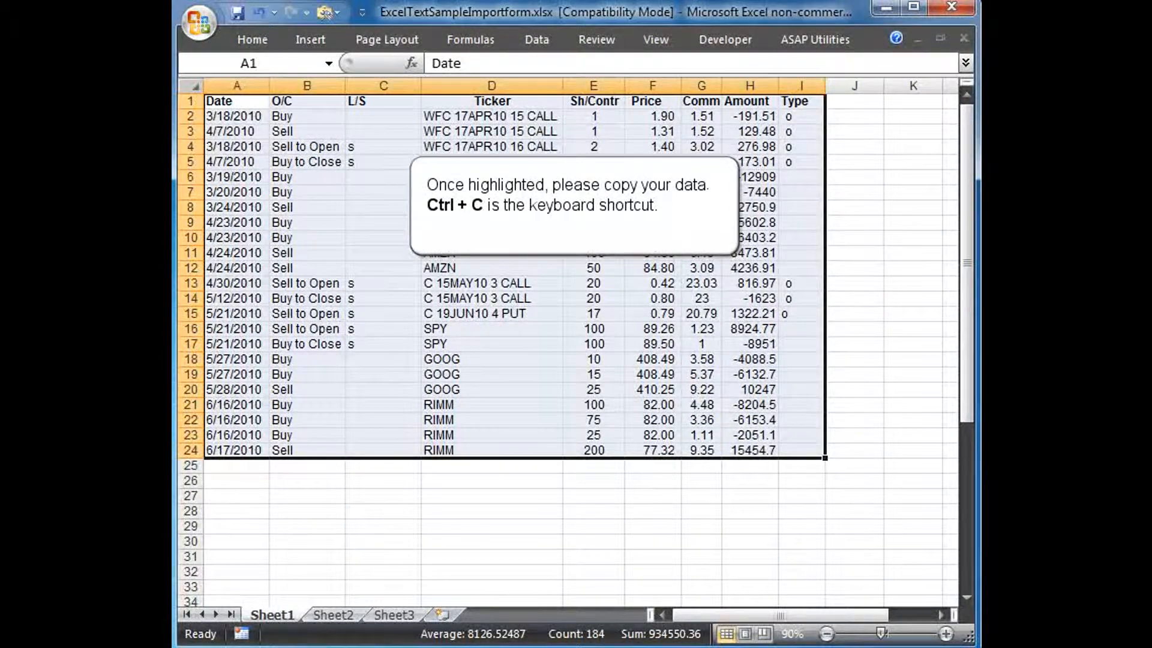
pyautogui.hotkey('ctrl', 'c')
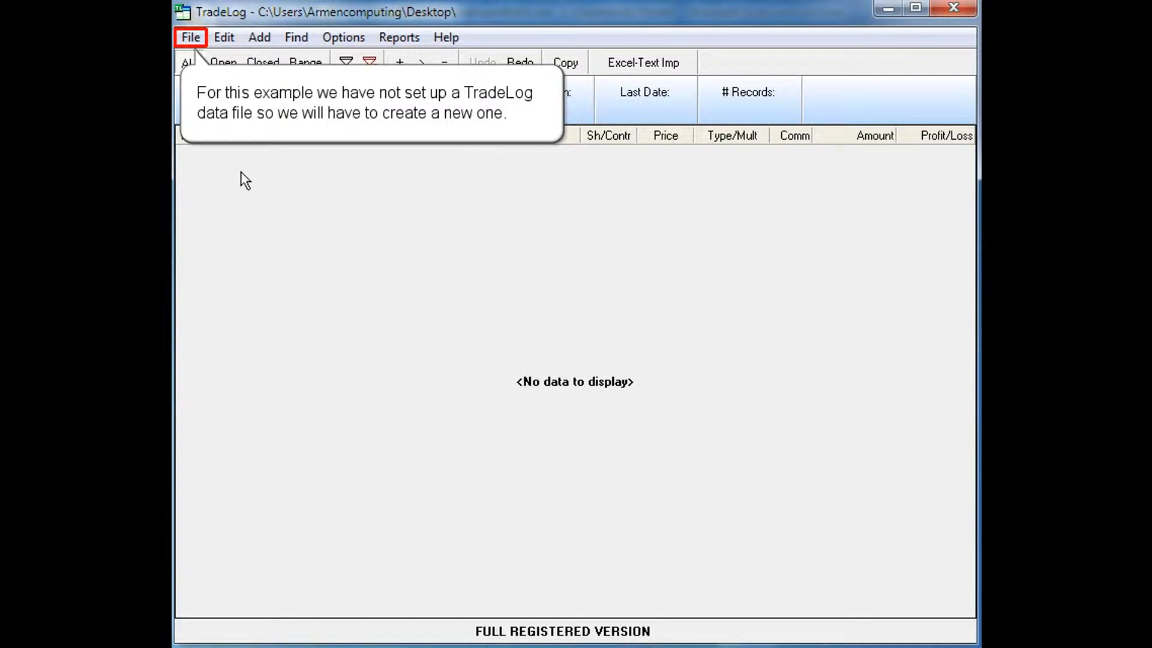
# Step: In TradeLog, create a new data file for tax year 2010 with the account name ACC-Team
pyautogui.click(192, 41)
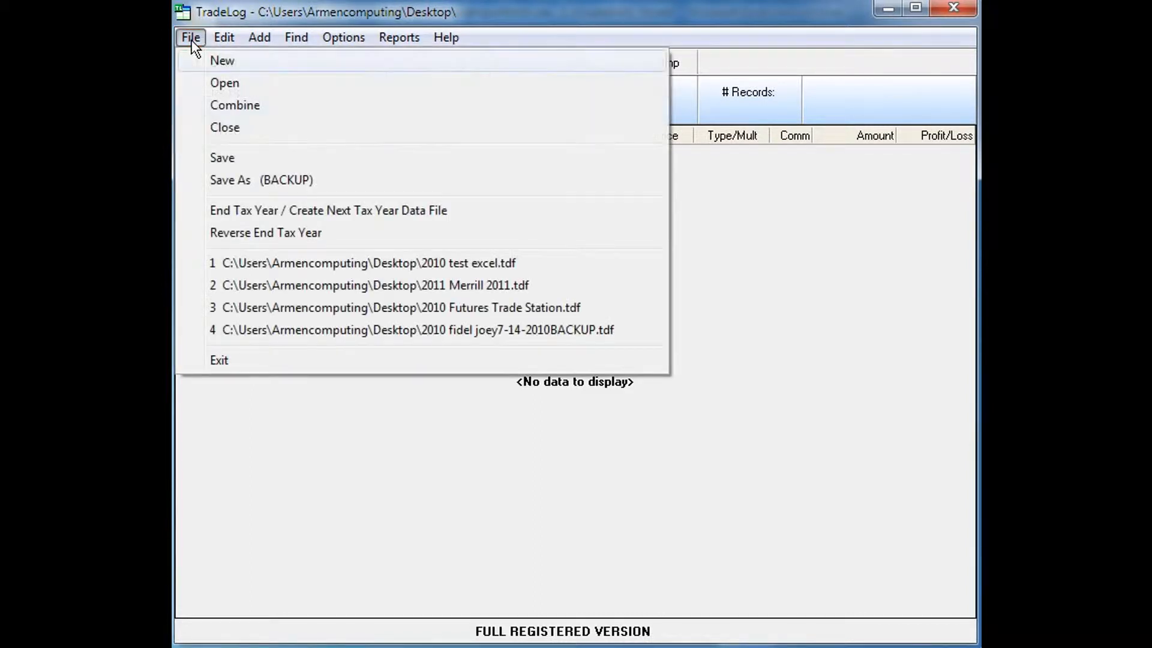
pyautogui.click(204, 60)
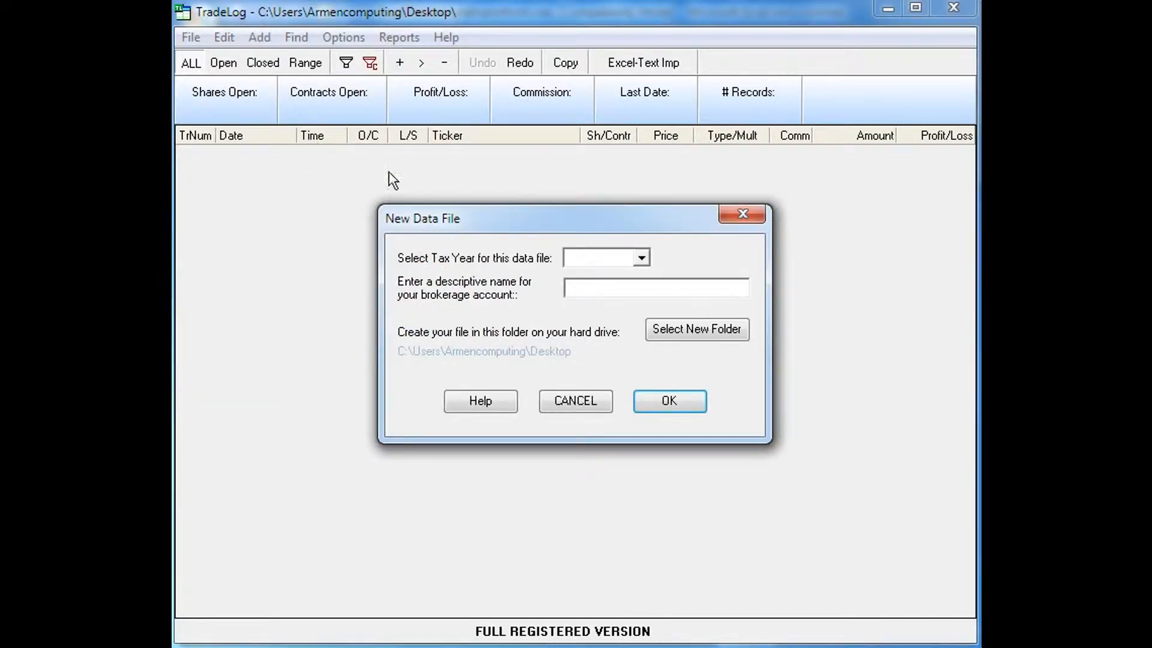
pyautogui.click(640, 258)
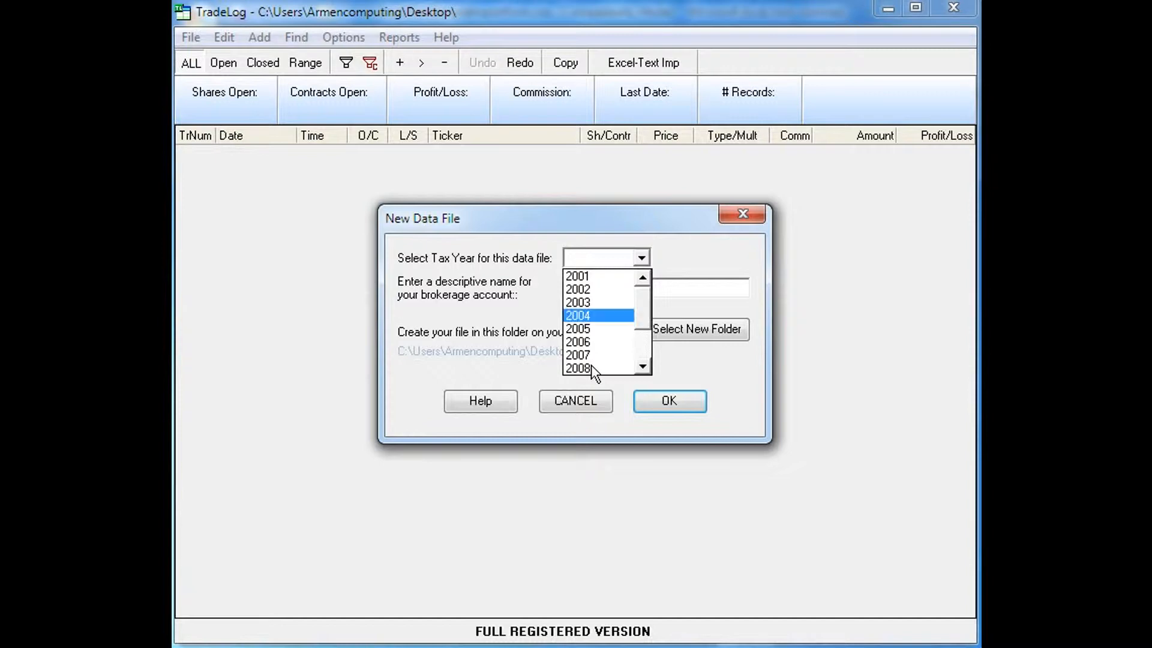
pyautogui.scroll(-1, 592, 364)
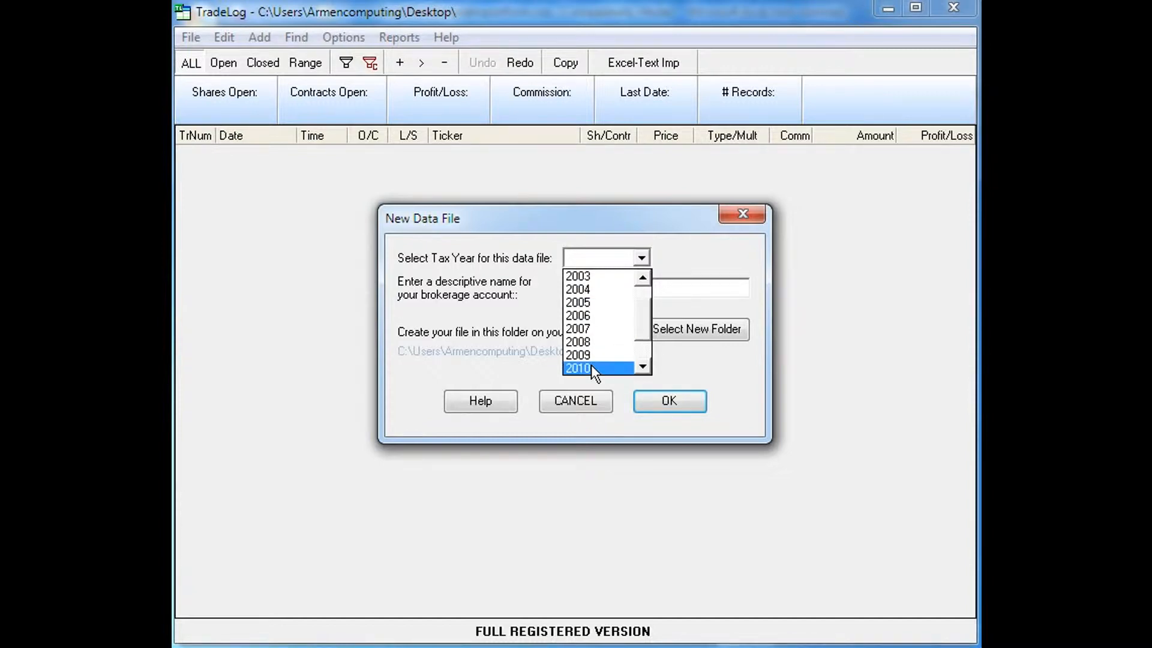
pyautogui.click(592, 368)
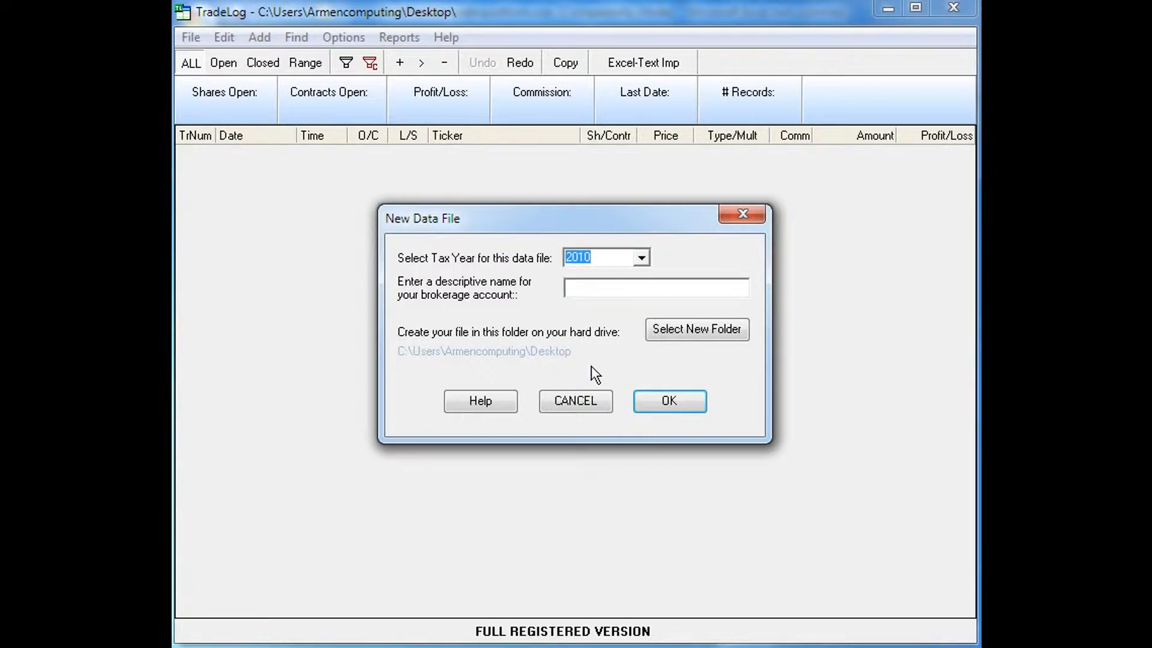
pyautogui.click(578, 283)
pyautogui.write('ACC-Team')
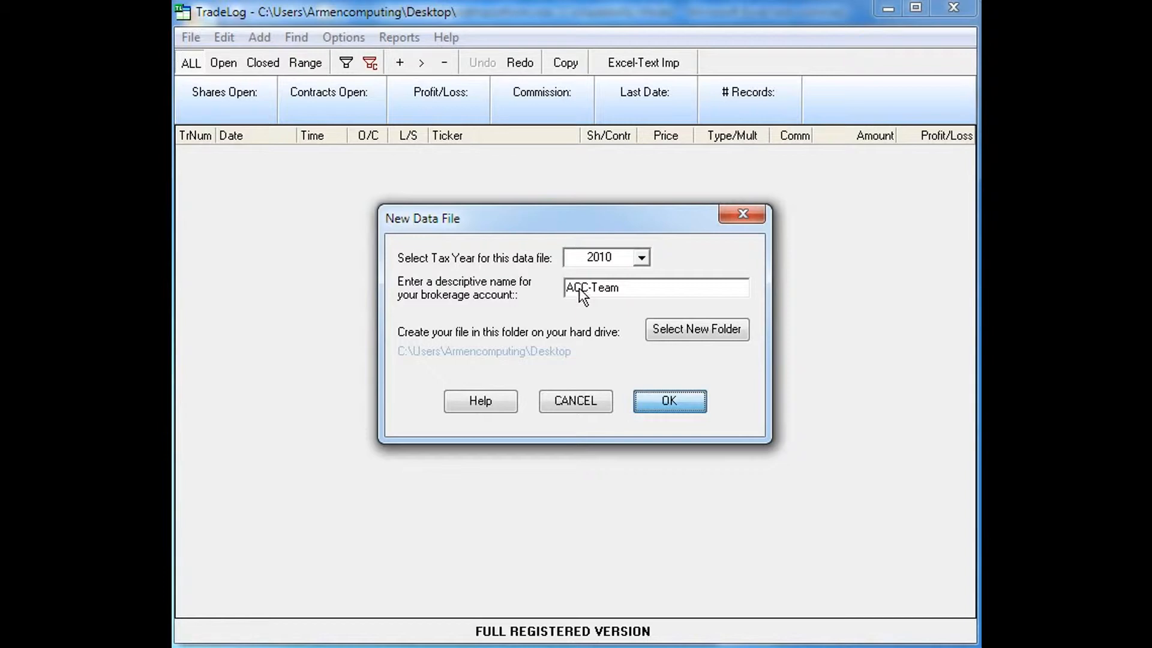
pyautogui.click(666, 396)
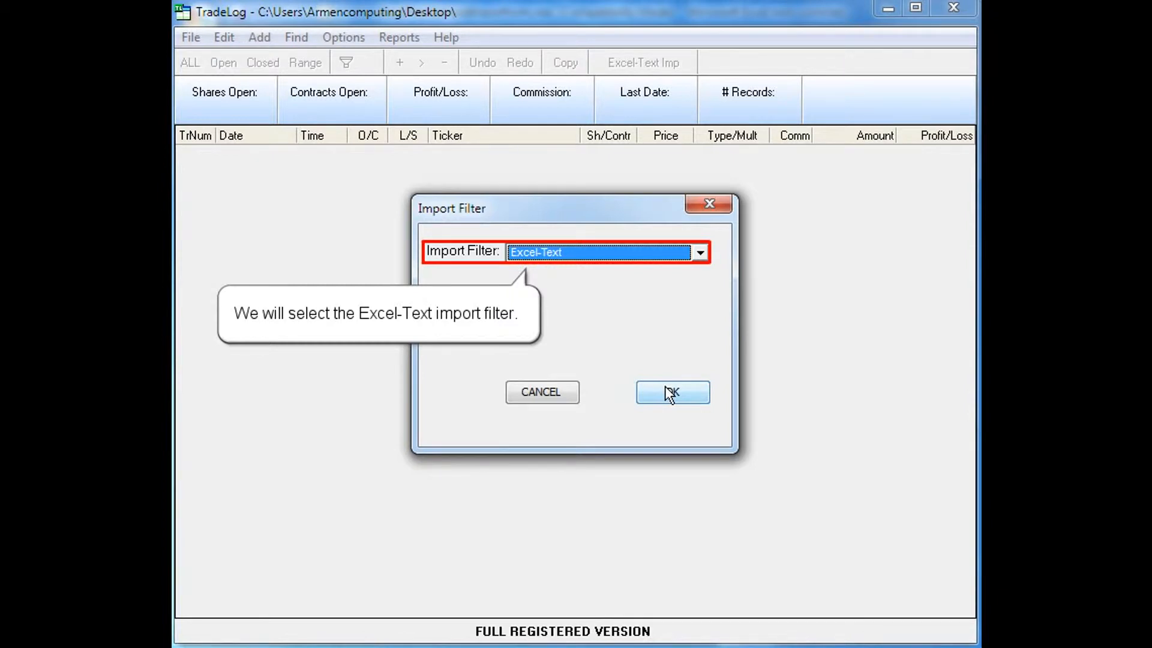
# Step: Accept Excel-Text as the data file's import filter and skip entering open positions from 2009
pyautogui.click(665, 386)
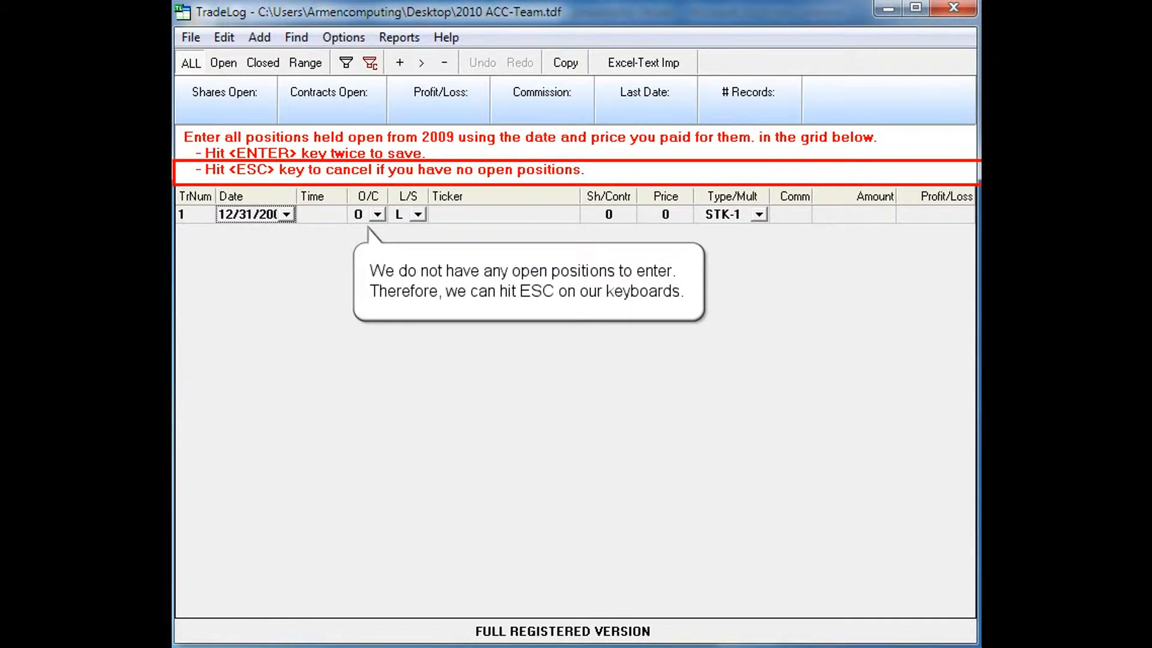
pyautogui.press('Escape')
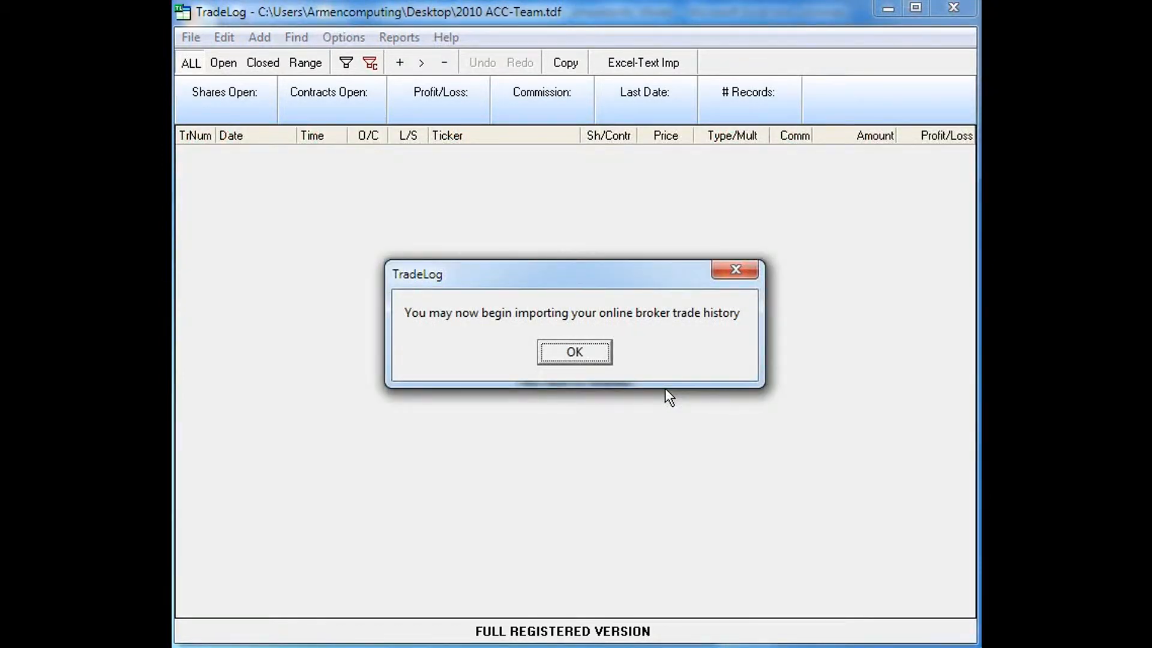
pyautogui.click(569, 348)
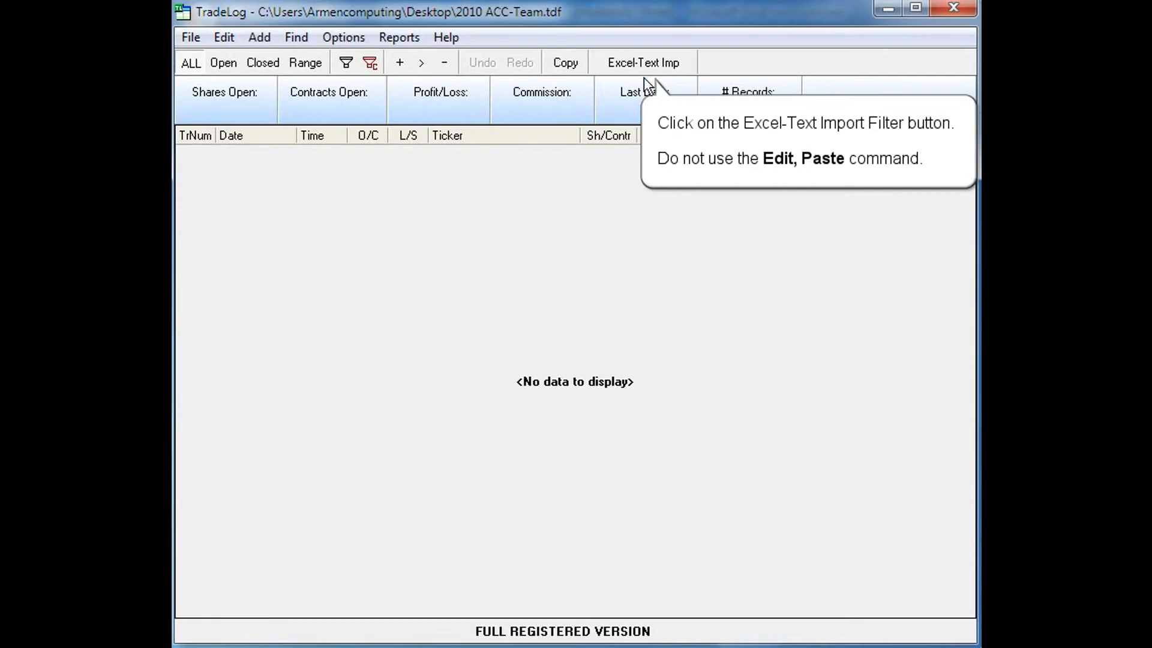
# Step: Import the copied trades into the ACC-Team data file with the Excel-Text import
pyautogui.click(647, 61)
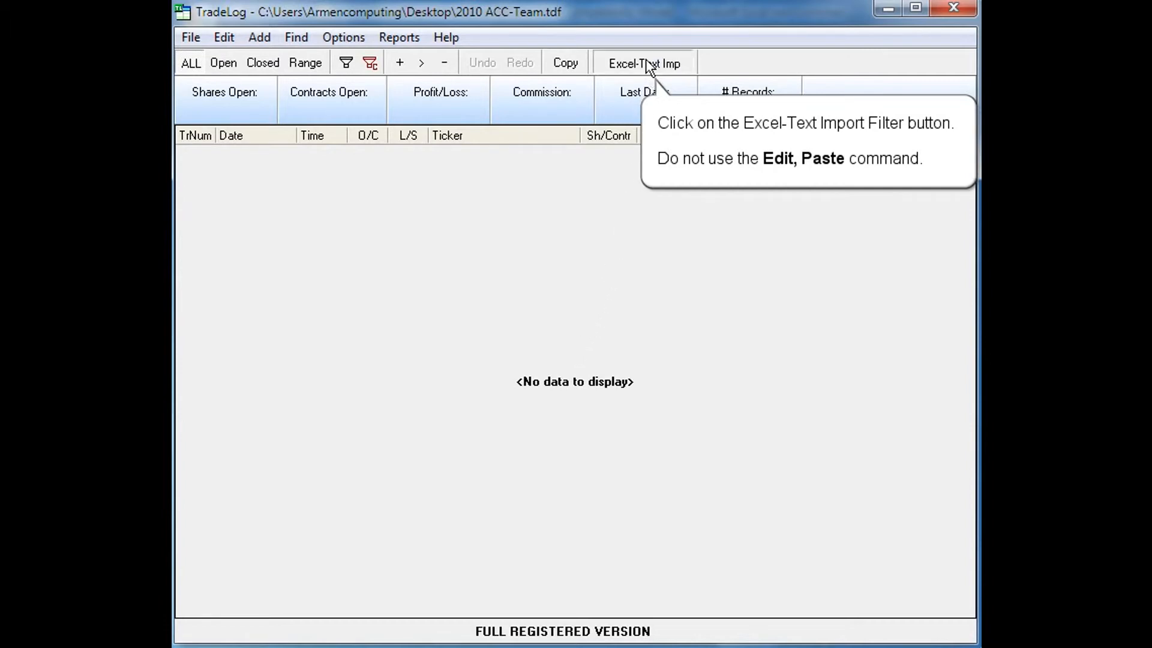